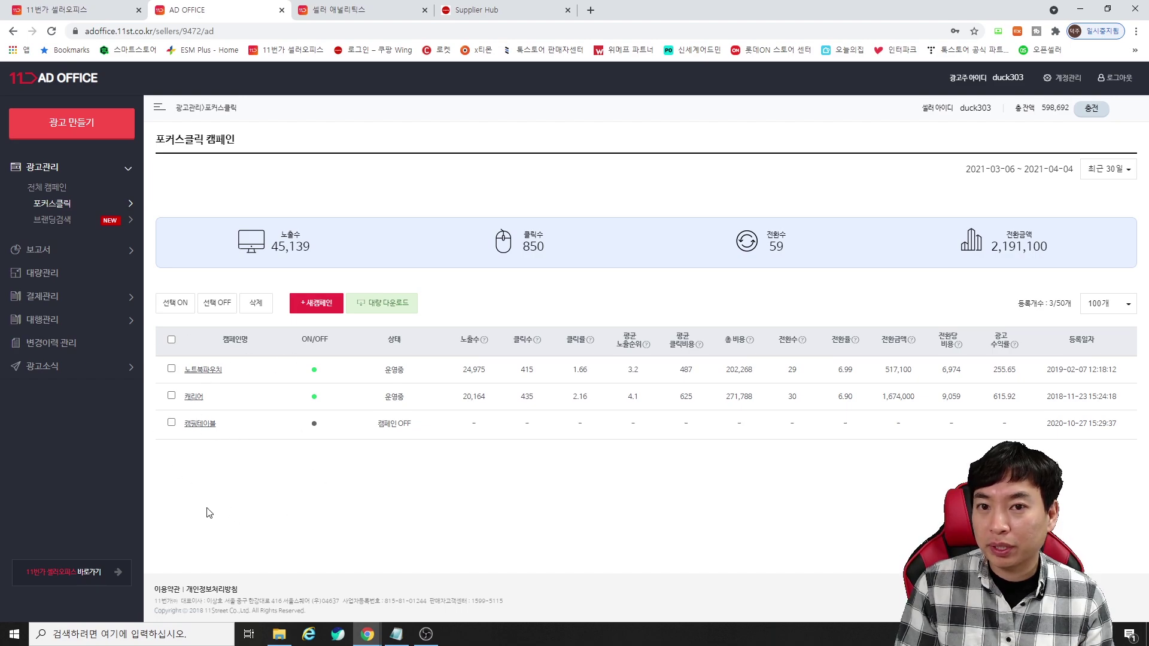
Open the 노트북파우치 campaign, its 01_노트북파우치 ad group, and the laptop pouch product's keyword list
{"action": "left_click", "coordinate": [203, 370]}
{"action": "left_click", "coordinate": [210, 358]}
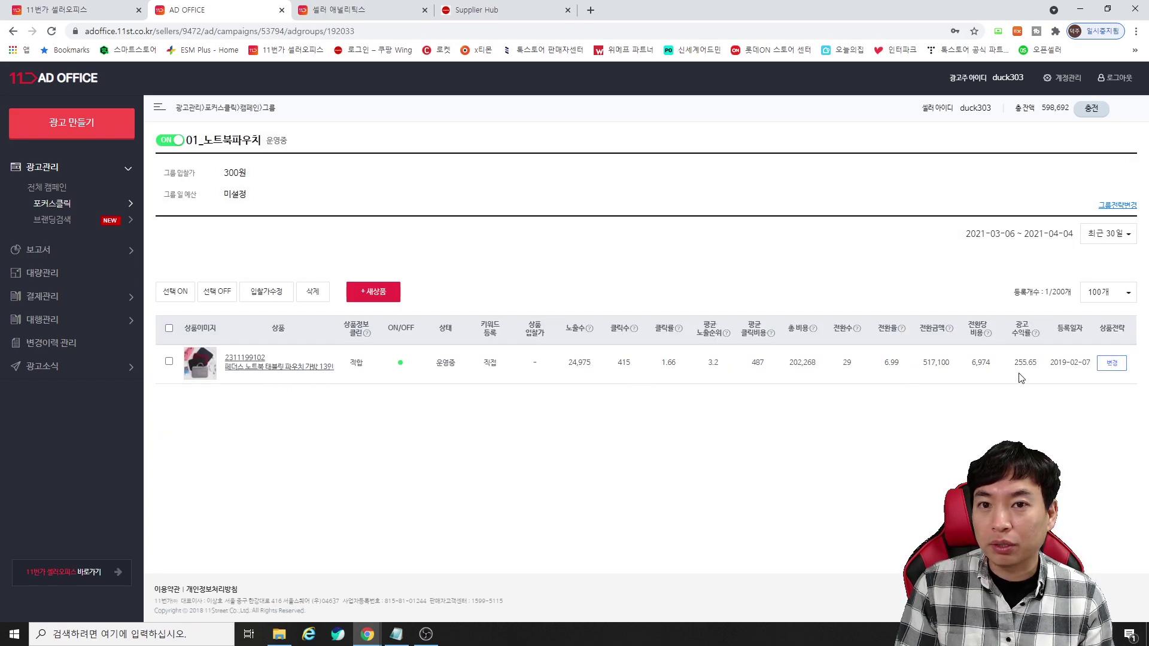
{"action": "left_click", "coordinate": [250, 367]}
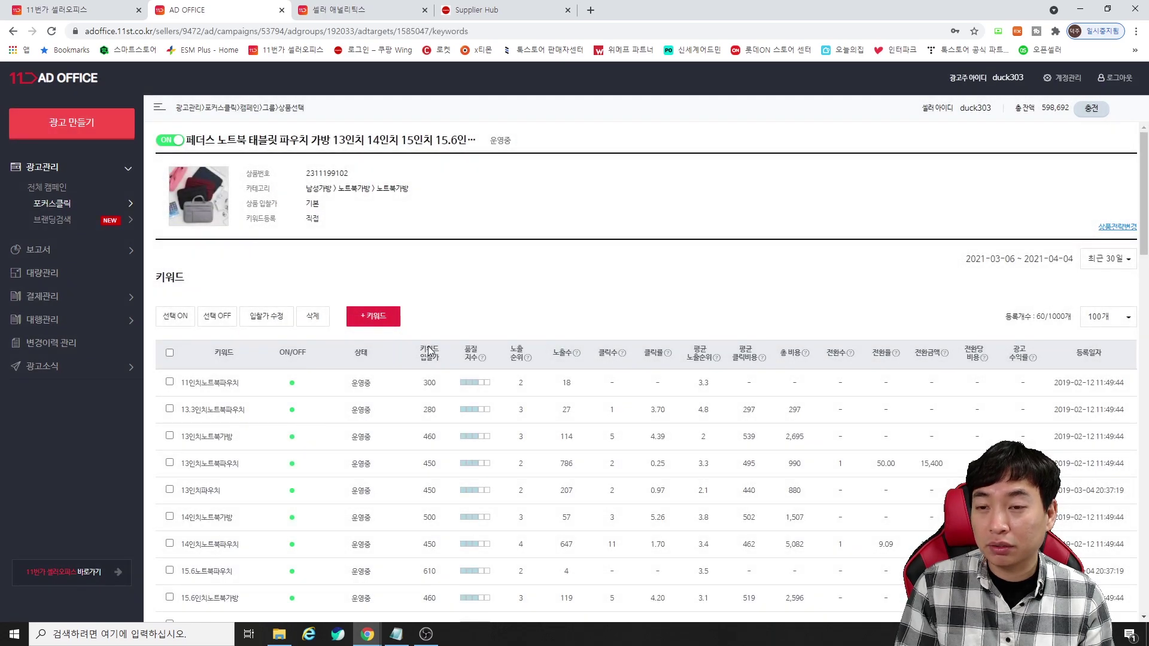
Examine the laptop pouch product's keyword bids, exposure ranks, clicks, costs and conversions across the whole keyword list
{"action": "scroll", "coordinate": [529, 410], "scroll_direction": "down", "scroll_amount": 3}
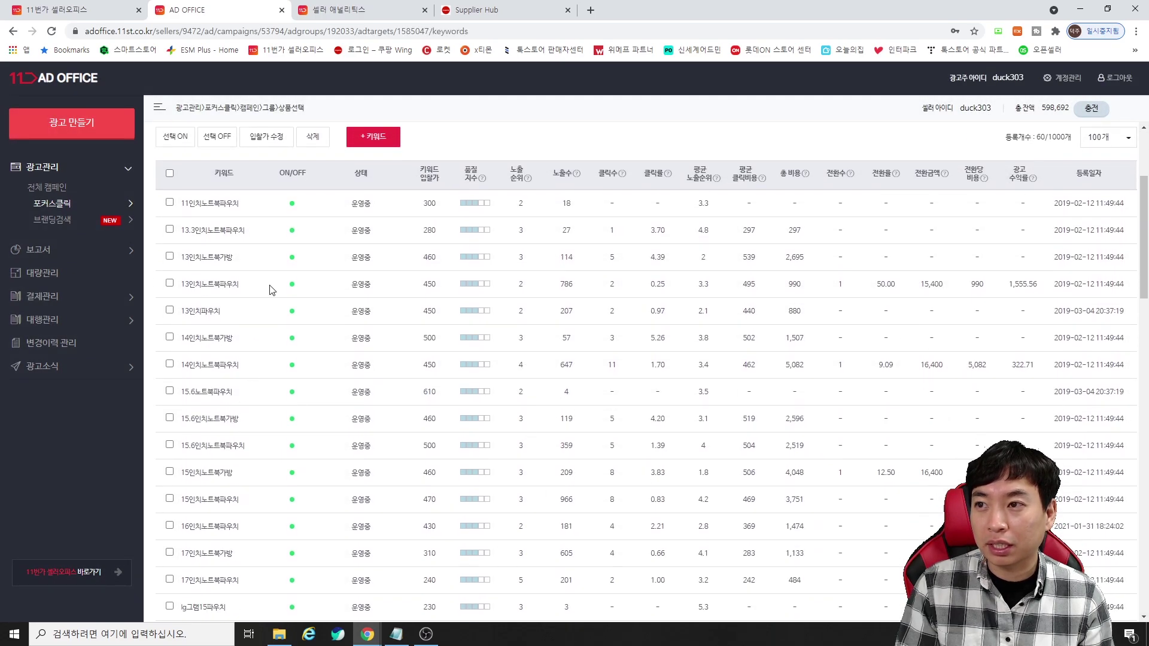
{"action": "scroll", "coordinate": [649, 358], "scroll_direction": "down", "scroll_amount": 2}
{"action": "scroll", "coordinate": [526, 234], "scroll_direction": "down", "scroll_amount": 1}
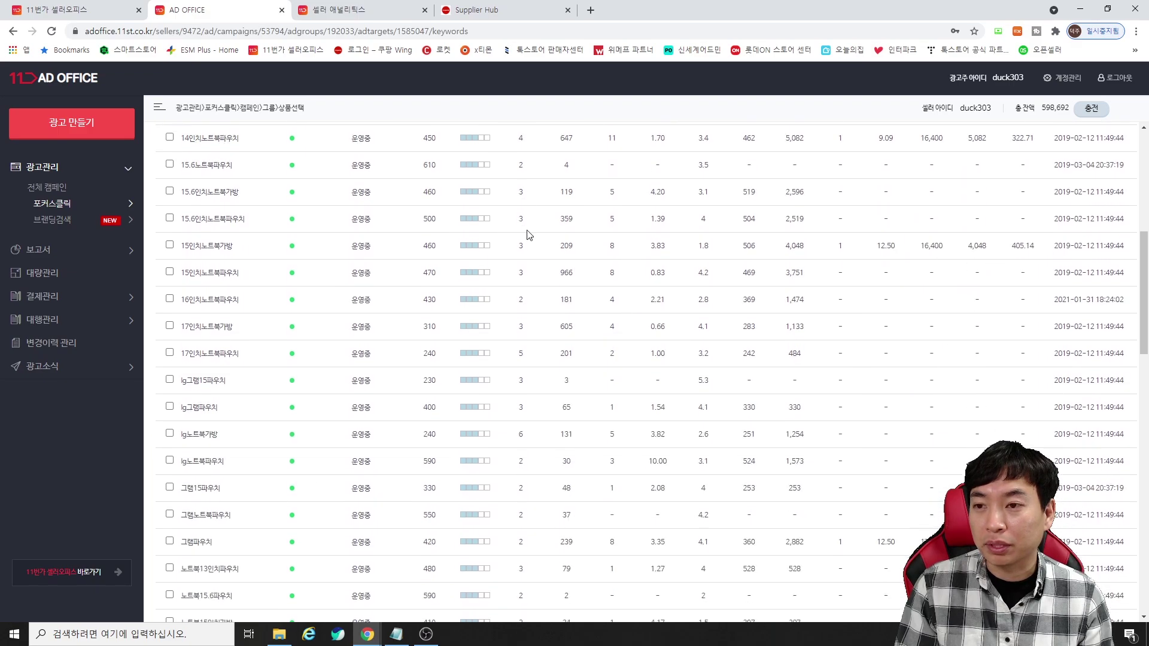
{"action": "scroll", "coordinate": [645, 289], "scroll_direction": "up", "scroll_amount": 1}
{"action": "scroll", "coordinate": [644, 289], "scroll_direction": "up", "scroll_amount": 5}
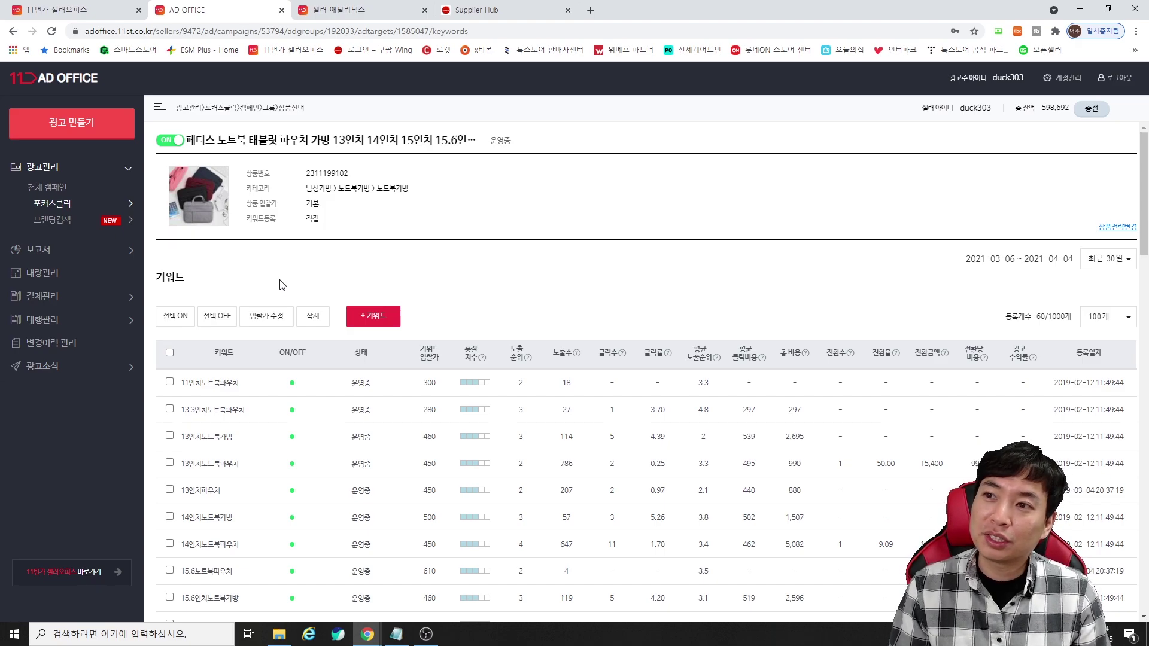
{"action": "scroll", "coordinate": [470, 491], "scroll_direction": "down", "scroll_amount": 10}
{"action": "scroll", "coordinate": [511, 445], "scroll_direction": "down", "scroll_amount": 8}
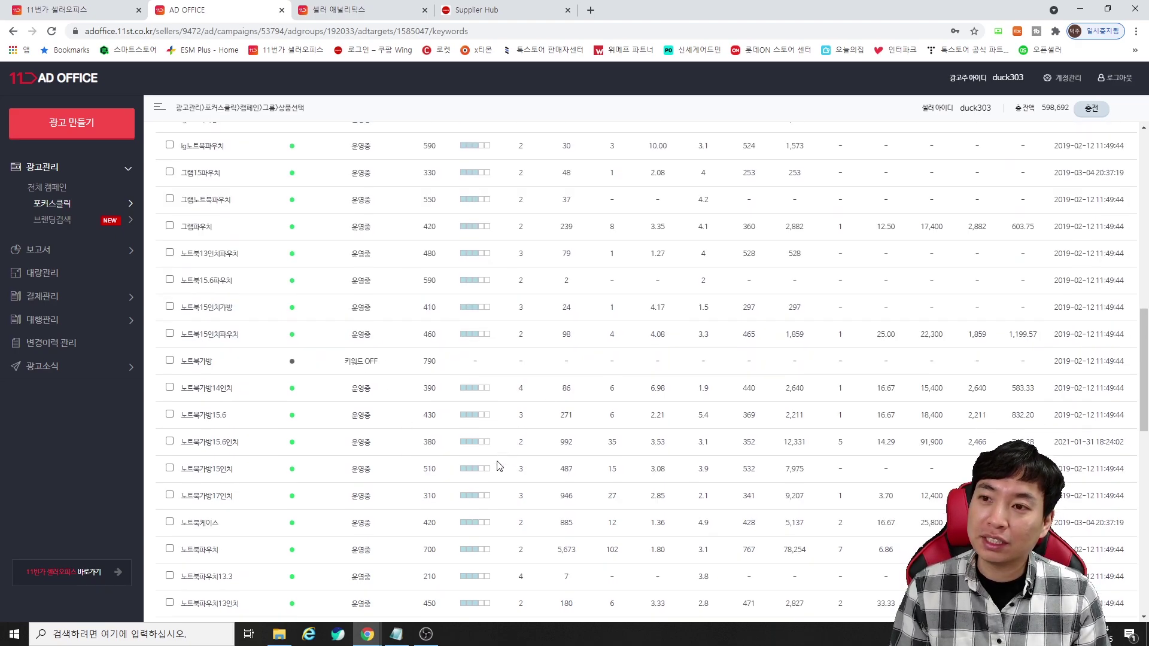
{"action": "scroll", "coordinate": [495, 475], "scroll_direction": "down", "scroll_amount": 3}
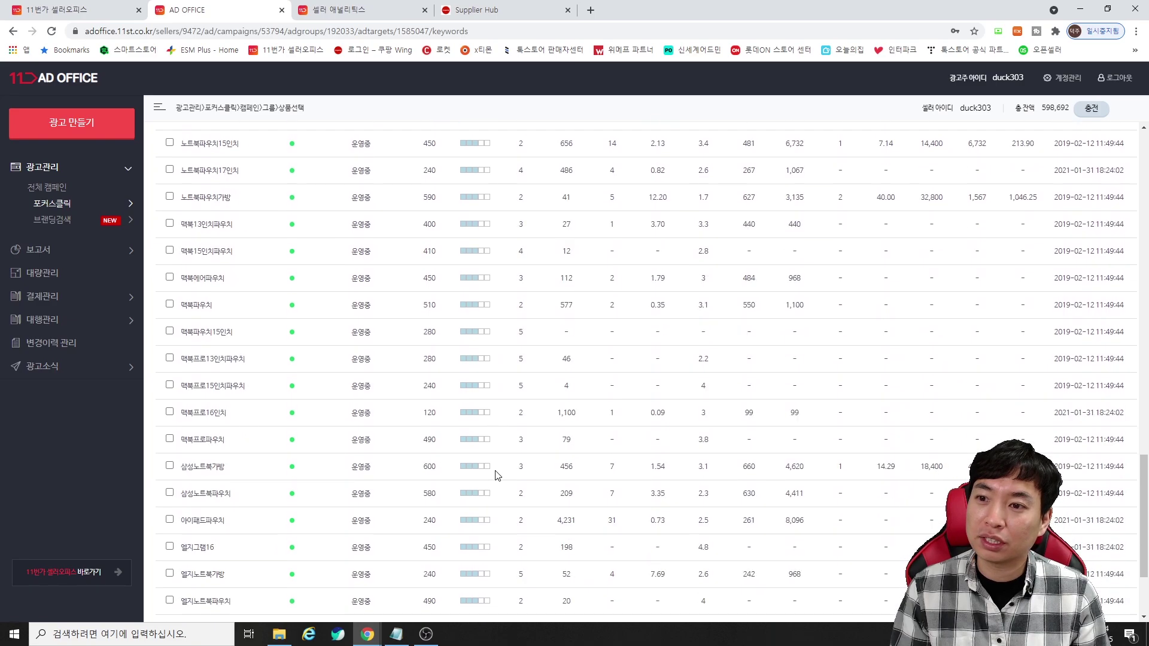
{"action": "scroll", "coordinate": [496, 475], "scroll_direction": "up", "scroll_amount": 20}
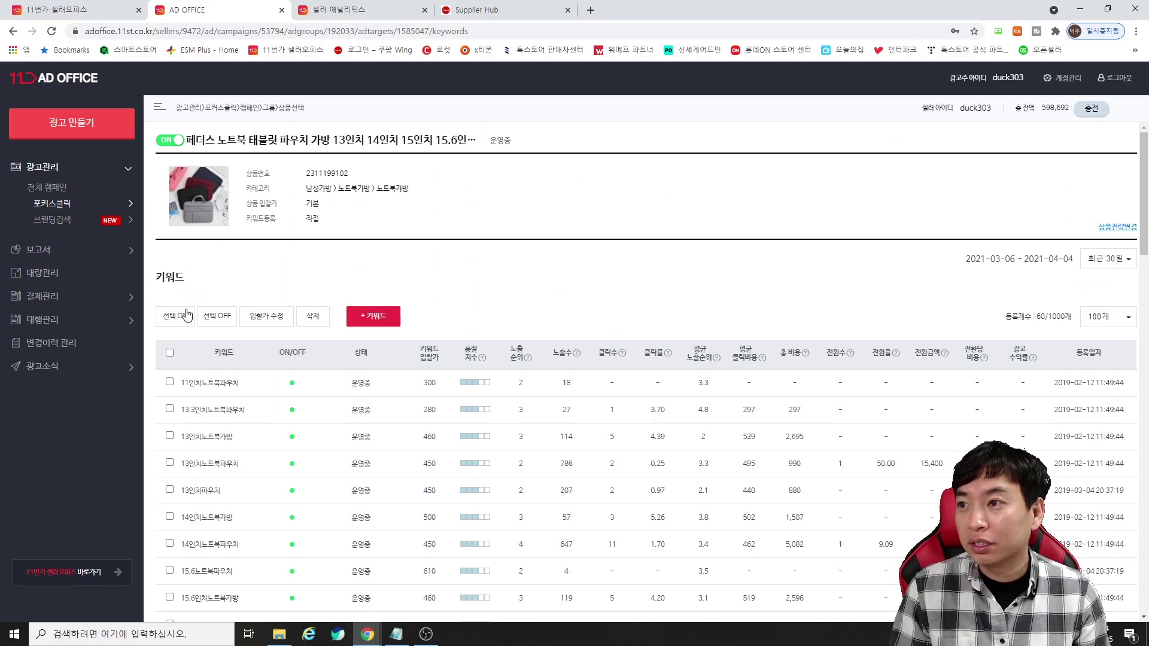
Open the 포커스클릭 항목별보고서 and look at the available reporting period choices
{"action": "left_click", "coordinate": [54, 256]}
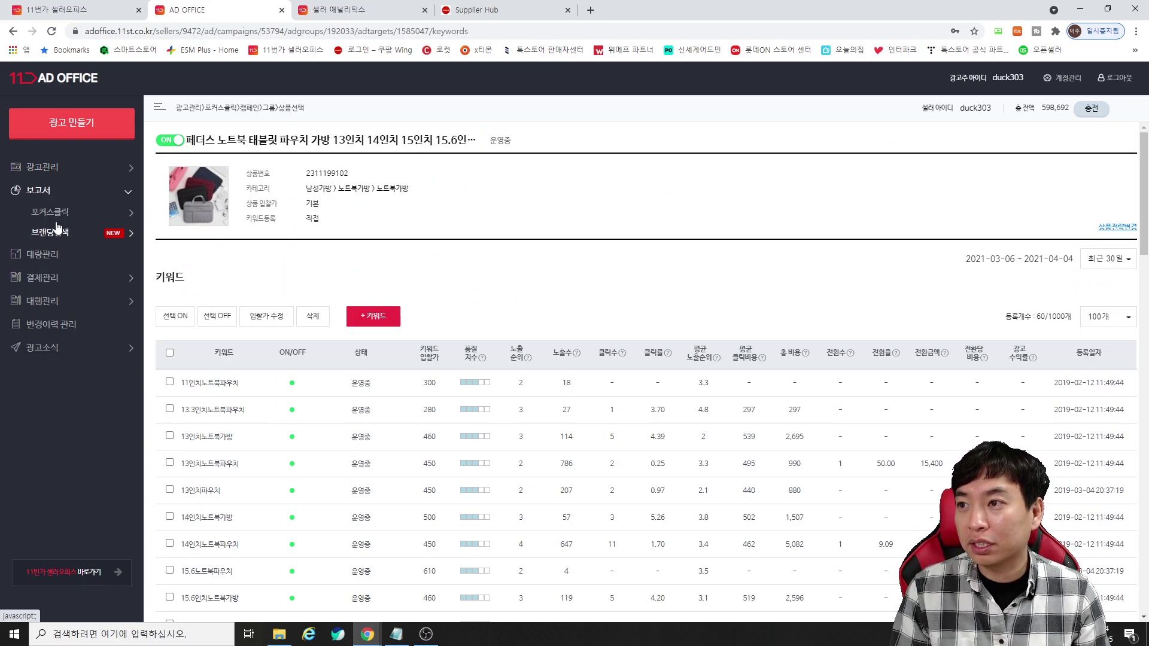
{"action": "left_click", "coordinate": [54, 213]}
{"action": "left_click", "coordinate": [68, 253]}
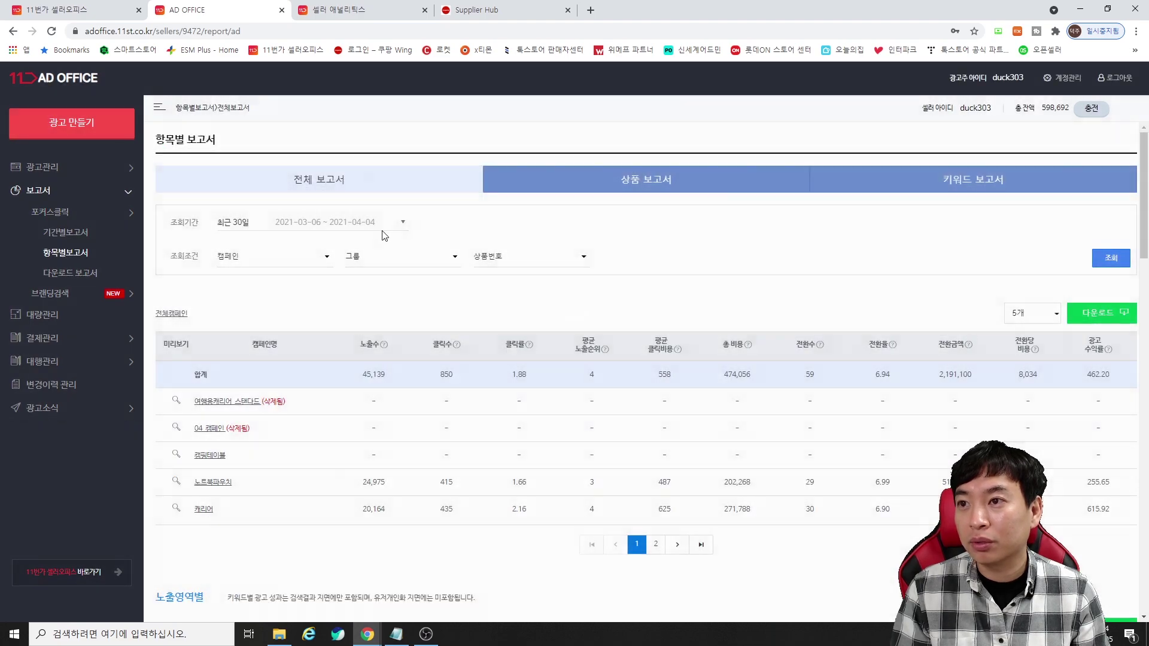
{"action": "left_click", "coordinate": [400, 226]}
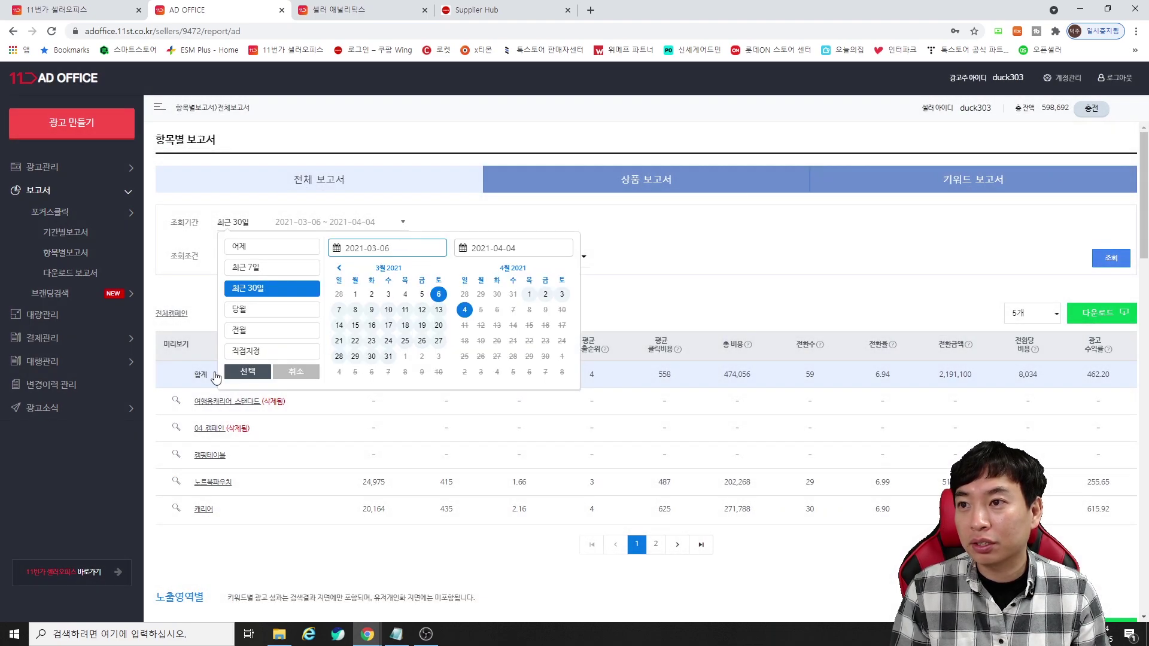
{"action": "left_click", "coordinate": [644, 290]}
Examine the overall report's campaign, exposure-area and daily trend figures, and set the reporting period to 최근 7일
{"action": "scroll", "coordinate": [526, 353], "scroll_direction": "down", "scroll_amount": 2}
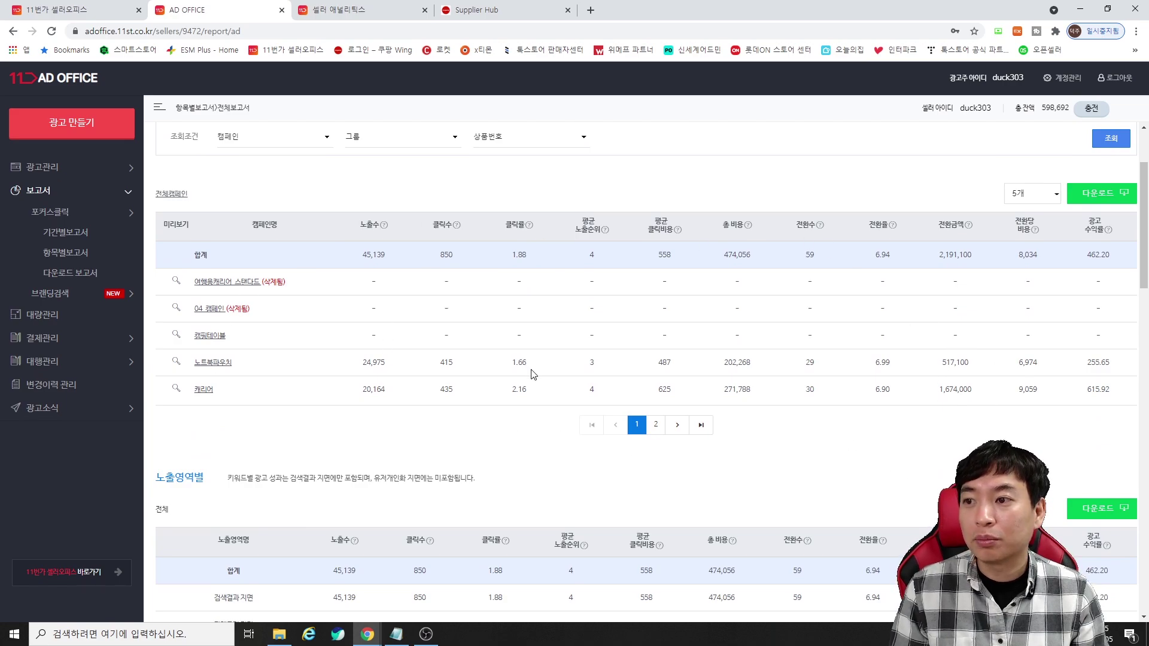
{"action": "scroll", "coordinate": [532, 382], "scroll_direction": "down", "scroll_amount": 3}
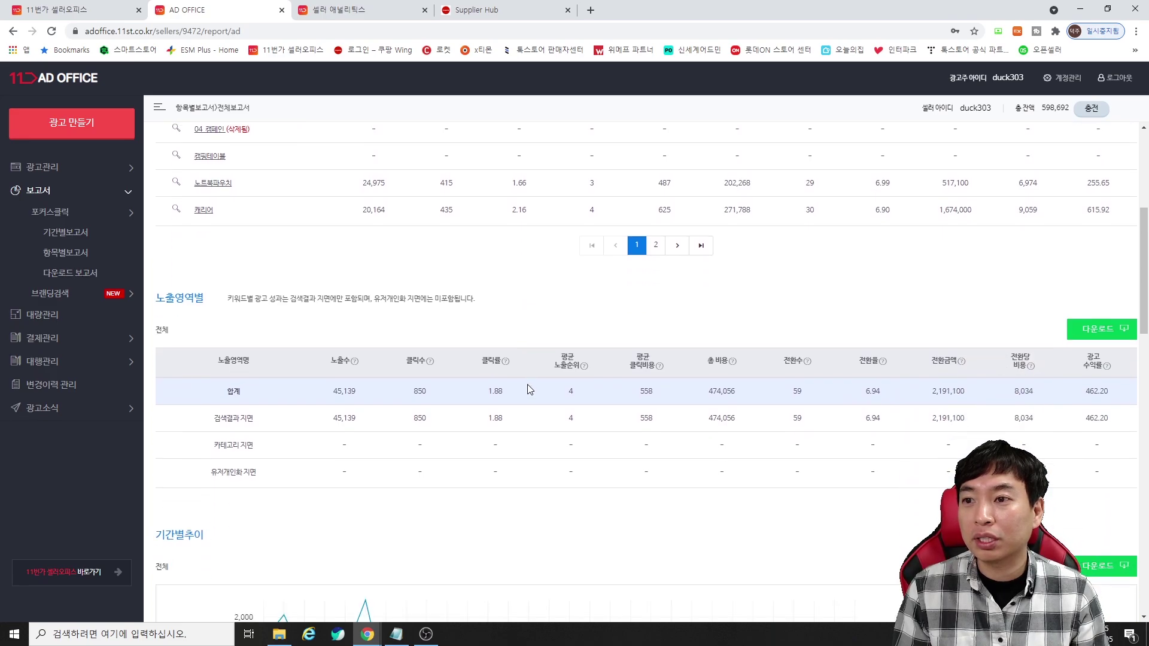
{"action": "scroll", "coordinate": [529, 390], "scroll_direction": "up", "scroll_amount": 4}
{"action": "scroll", "coordinate": [531, 395], "scroll_direction": "down", "scroll_amount": 8}
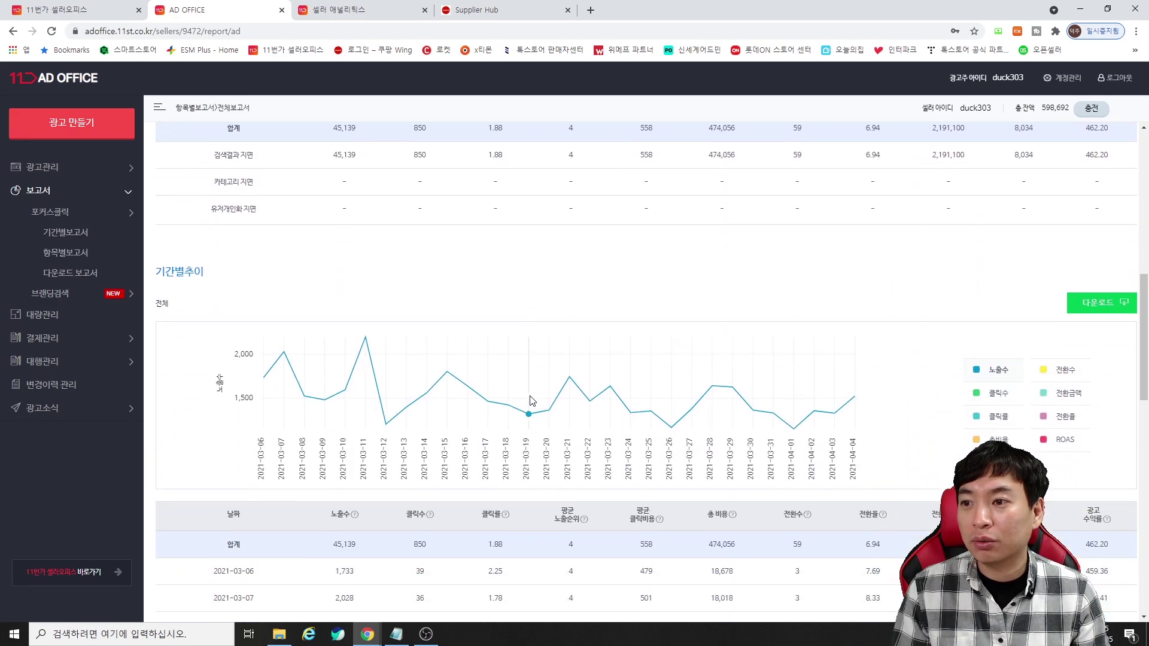
{"action": "scroll", "coordinate": [532, 401], "scroll_direction": "down", "scroll_amount": 6}
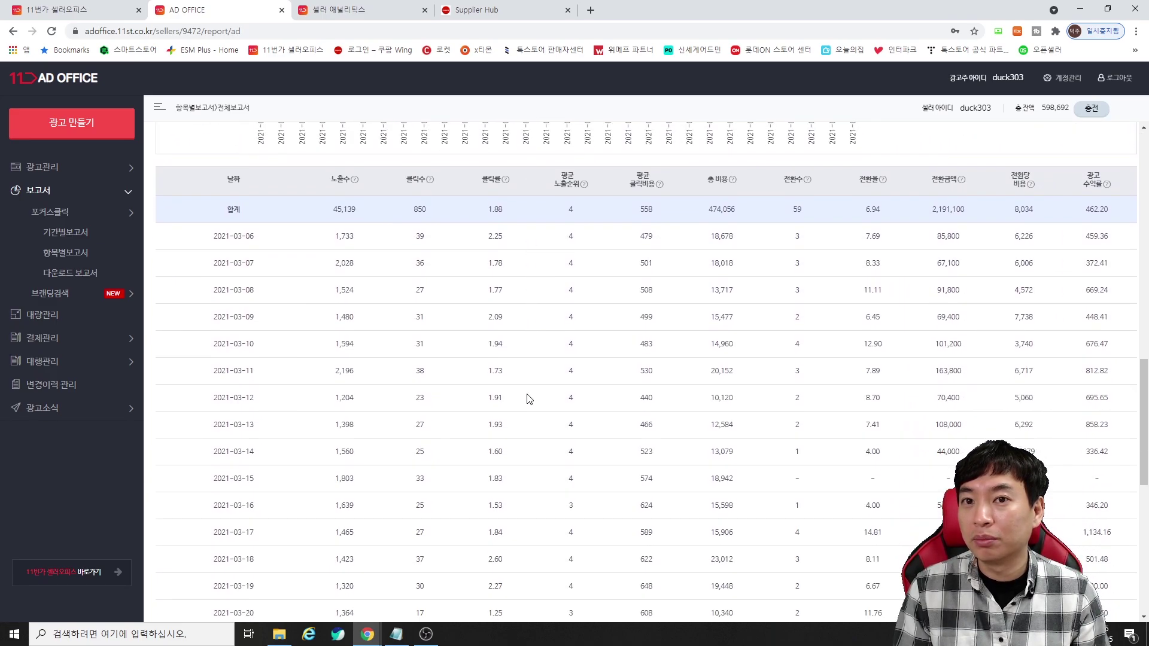
{"action": "scroll", "coordinate": [440, 229], "scroll_direction": "up", "scroll_amount": 15}
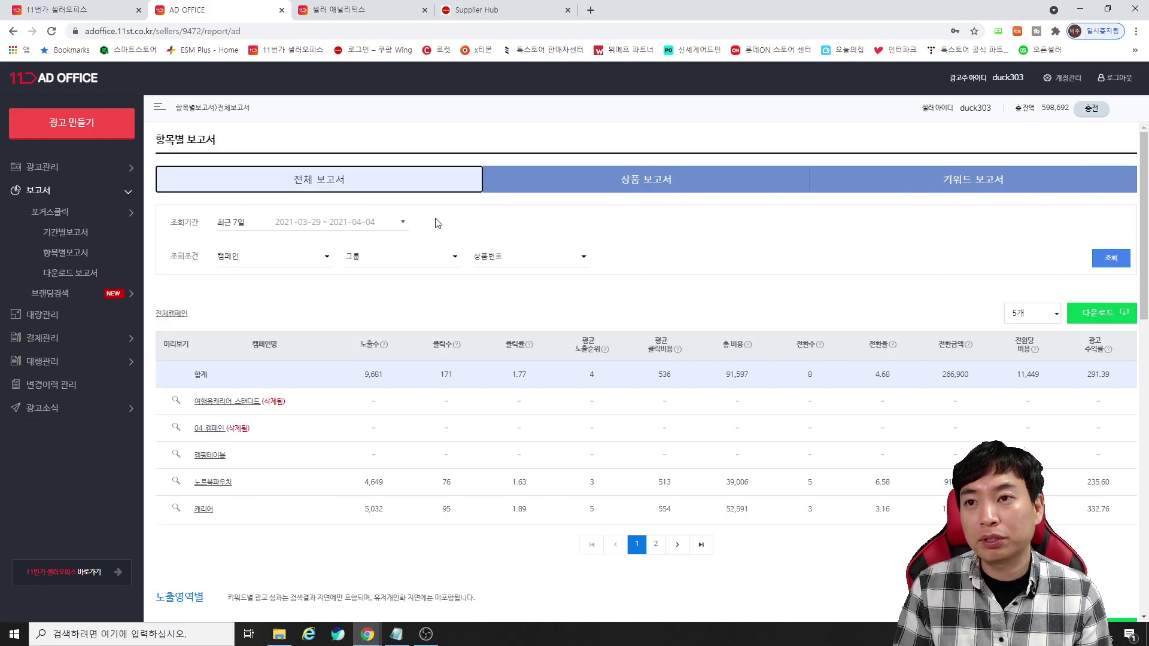
View the 상품 보고서, return to the 전체 보고서, and check its product number filter
{"action": "left_click", "coordinate": [635, 187]}
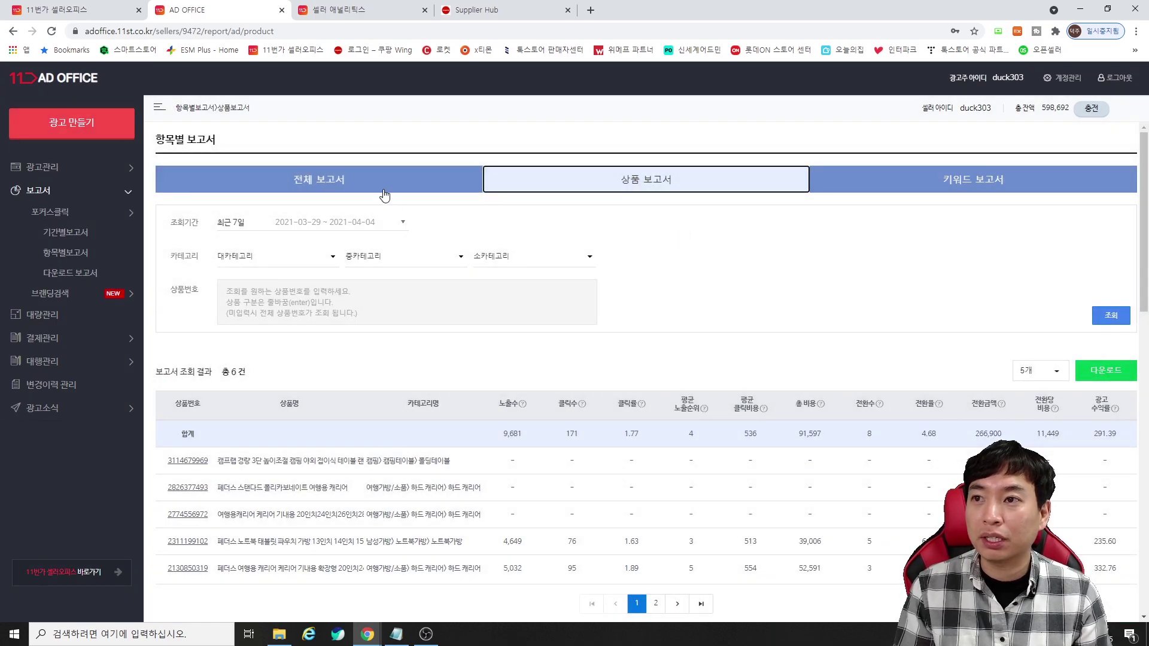
{"action": "left_click", "coordinate": [379, 189]}
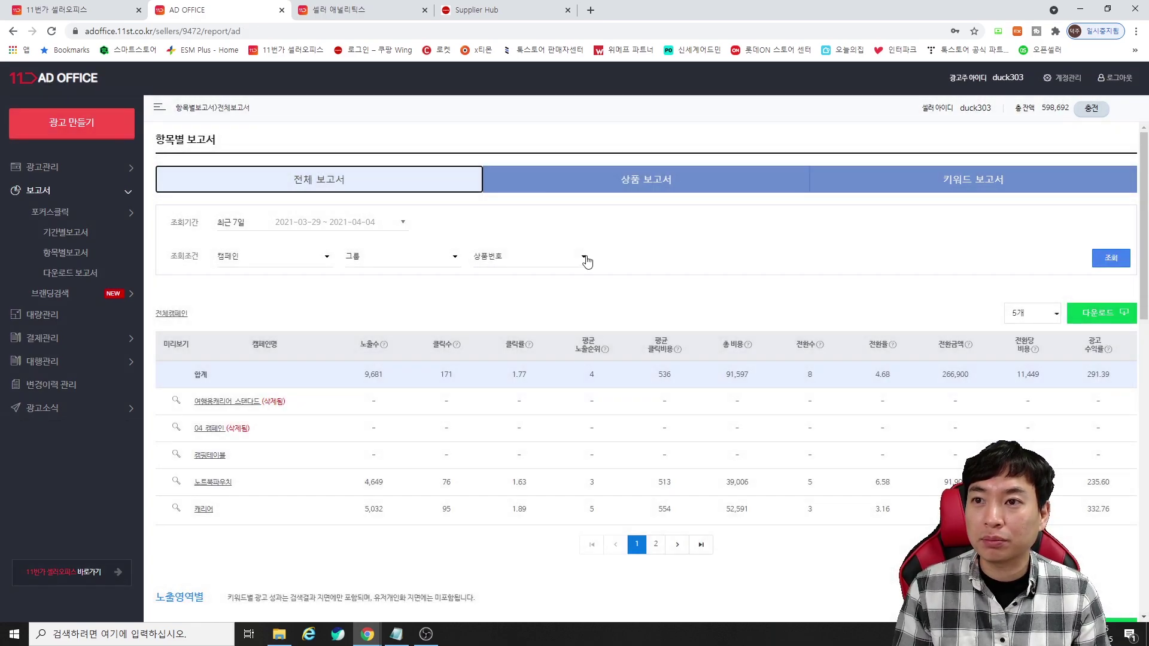
{"action": "left_click", "coordinate": [583, 256]}
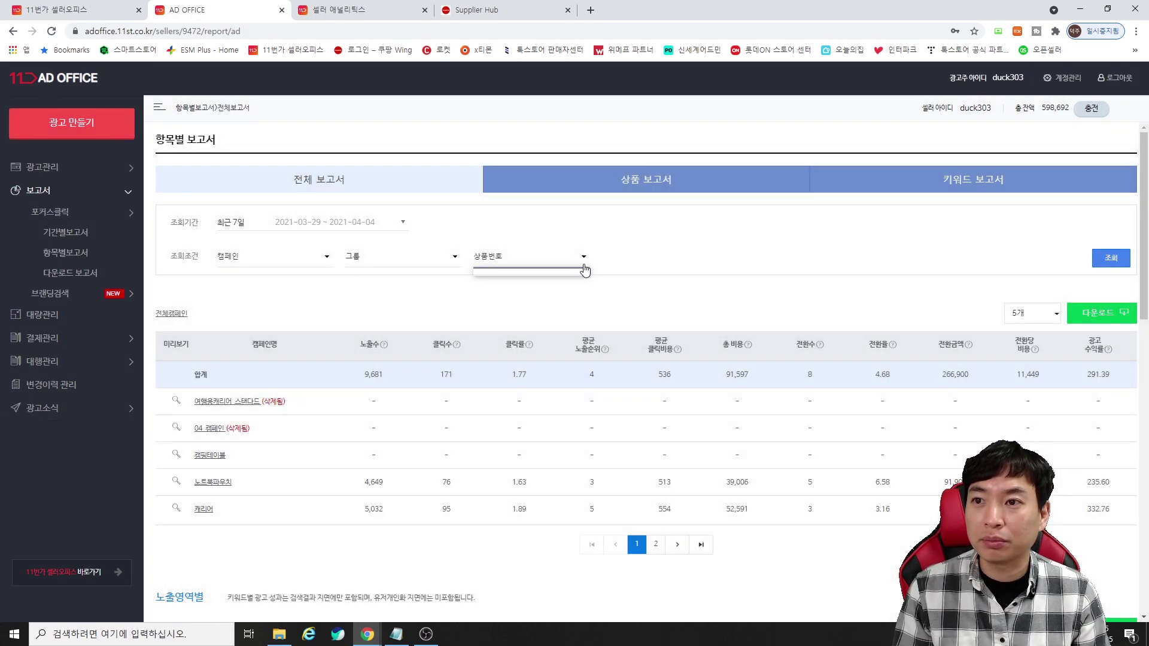
{"action": "left_click", "coordinate": [686, 304]}
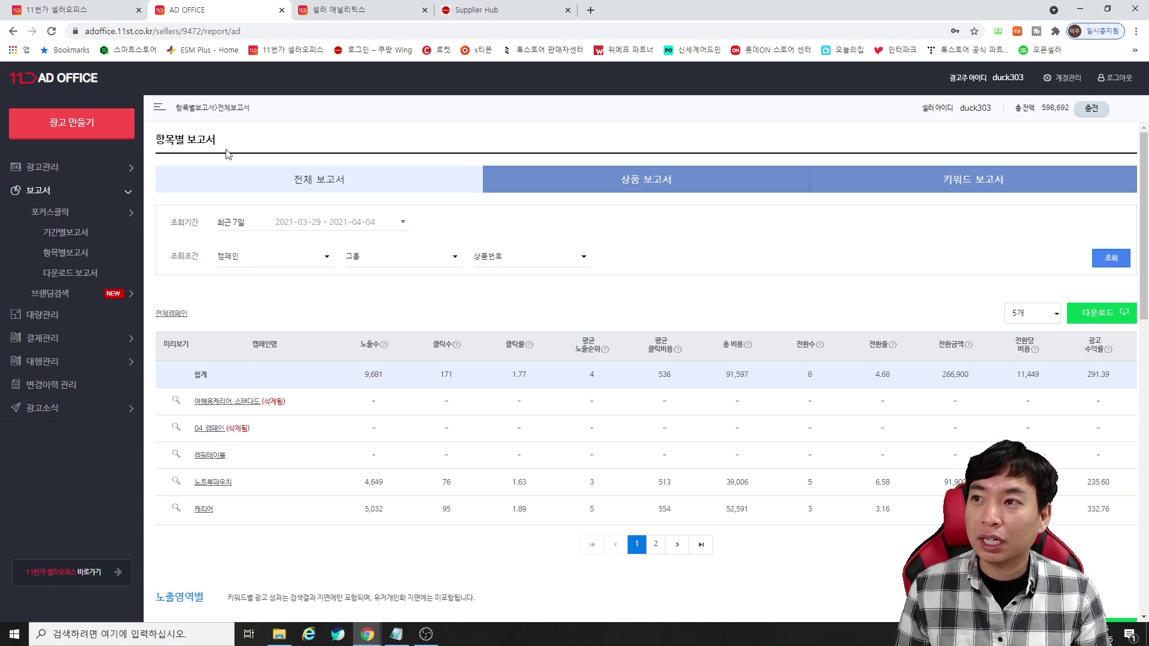
Switch to Seller Analytics from the seller office and open the 11번가 경유페이지 분석 marketing report
{"action": "left_click", "coordinate": [72, 10]}
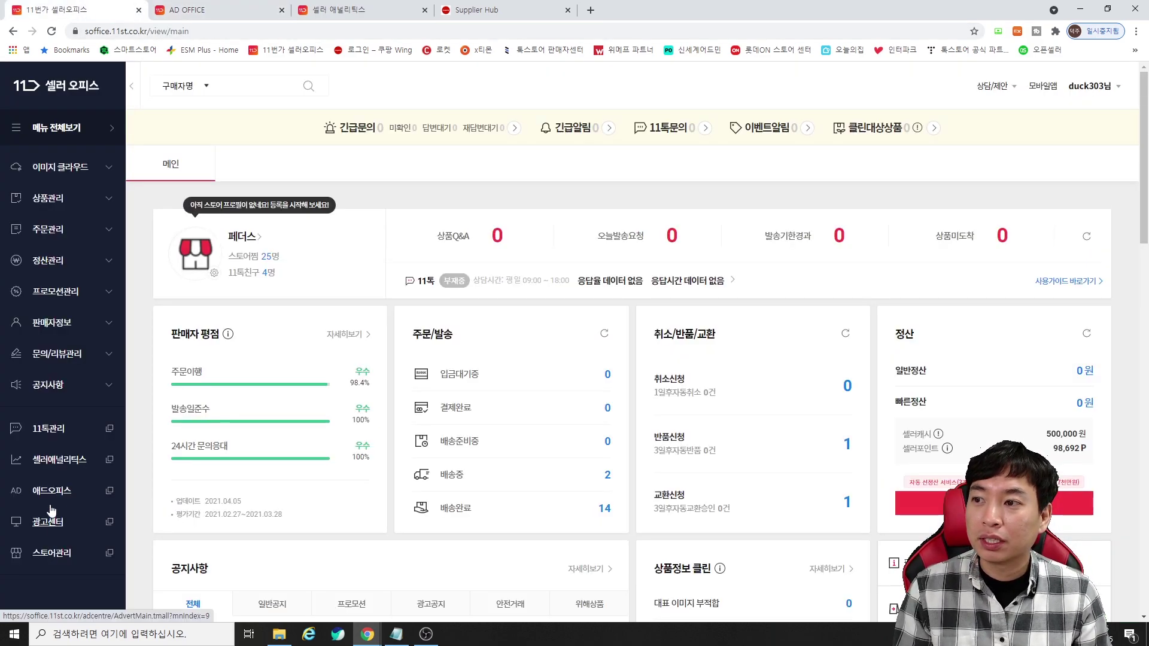
{"action": "left_click", "coordinate": [55, 472]}
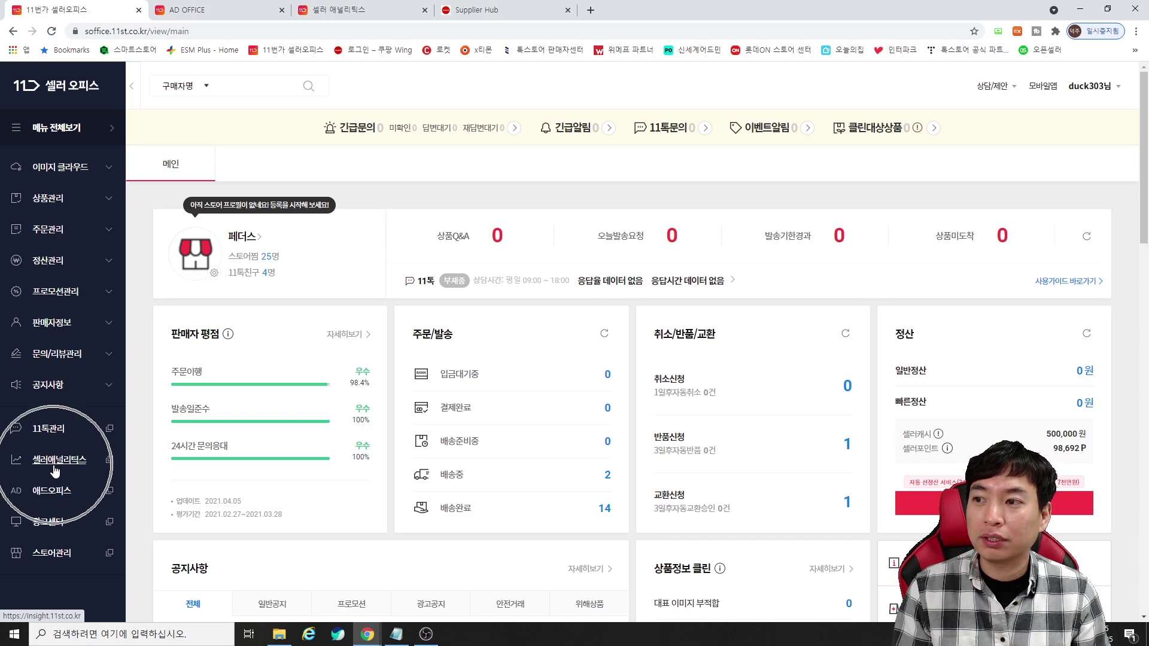
{"action": "left_click", "coordinate": [366, 7]}
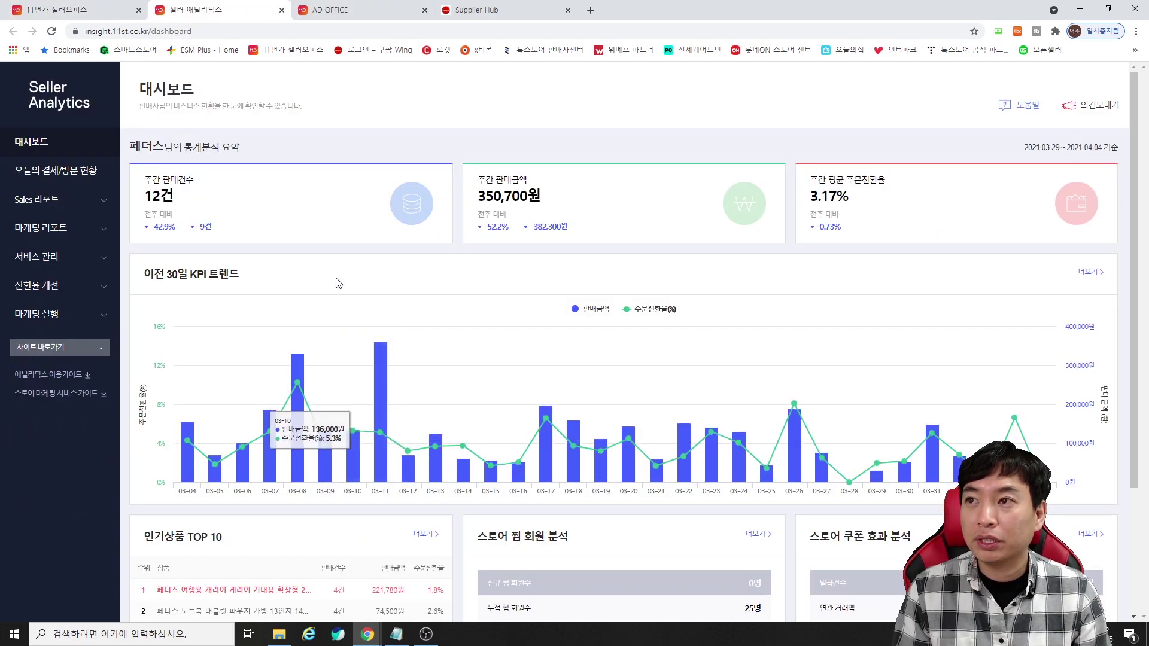
{"action": "left_click", "coordinate": [81, 238]}
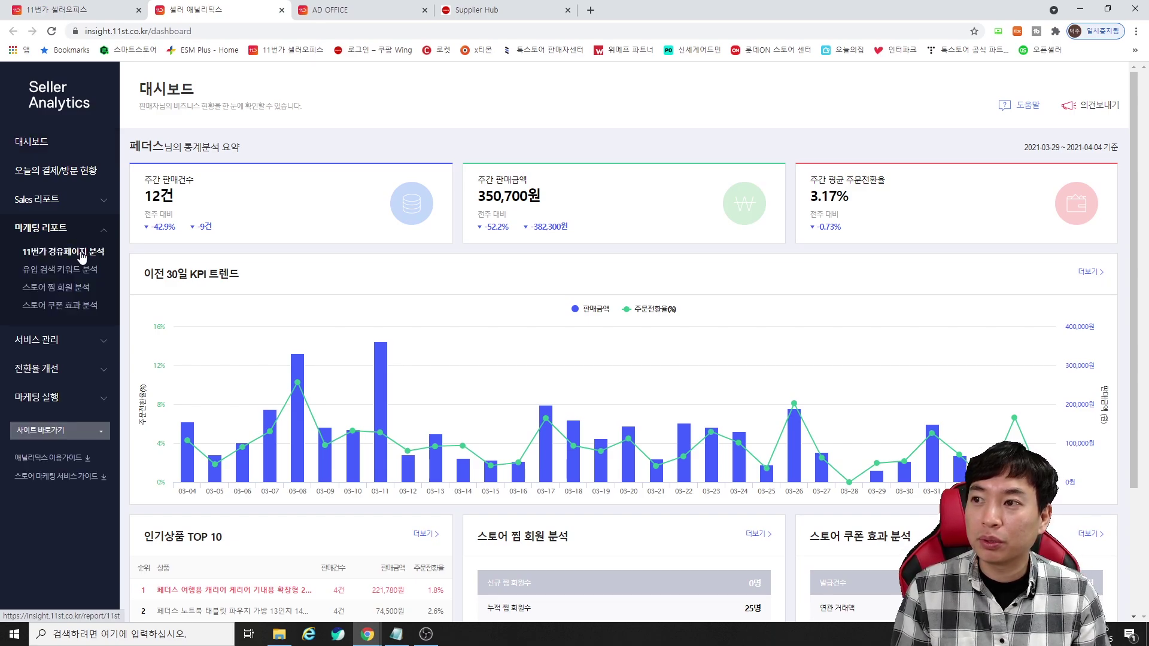
{"action": "left_click", "coordinate": [82, 255]}
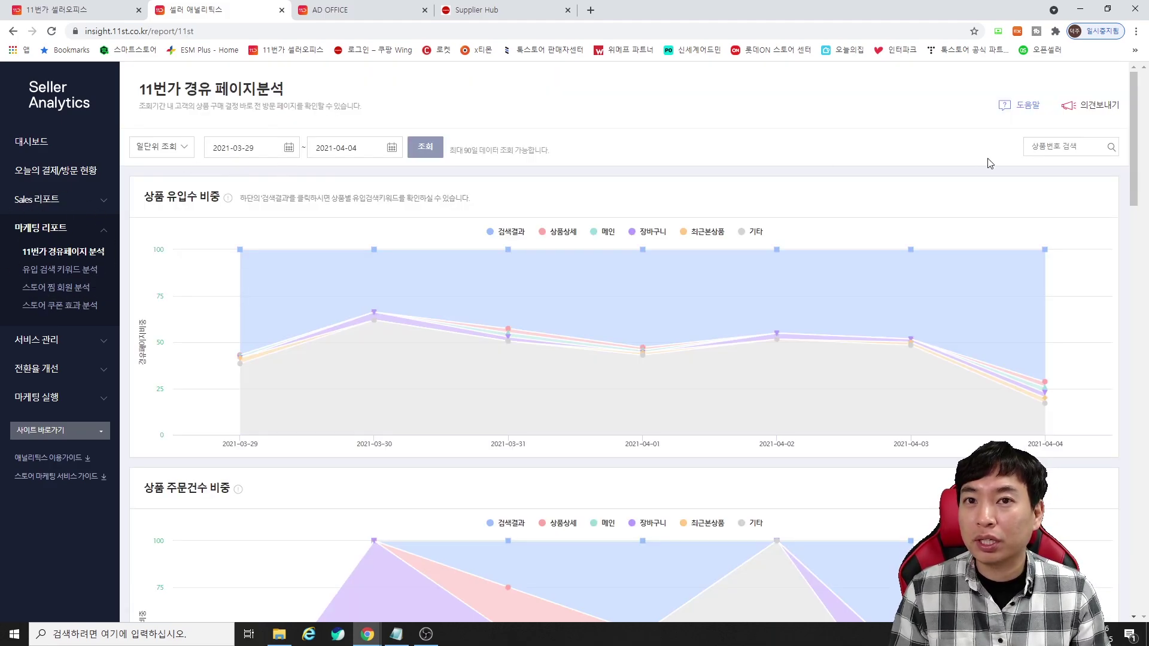
{"action": "mouse_move", "coordinate": [1045, 257]}
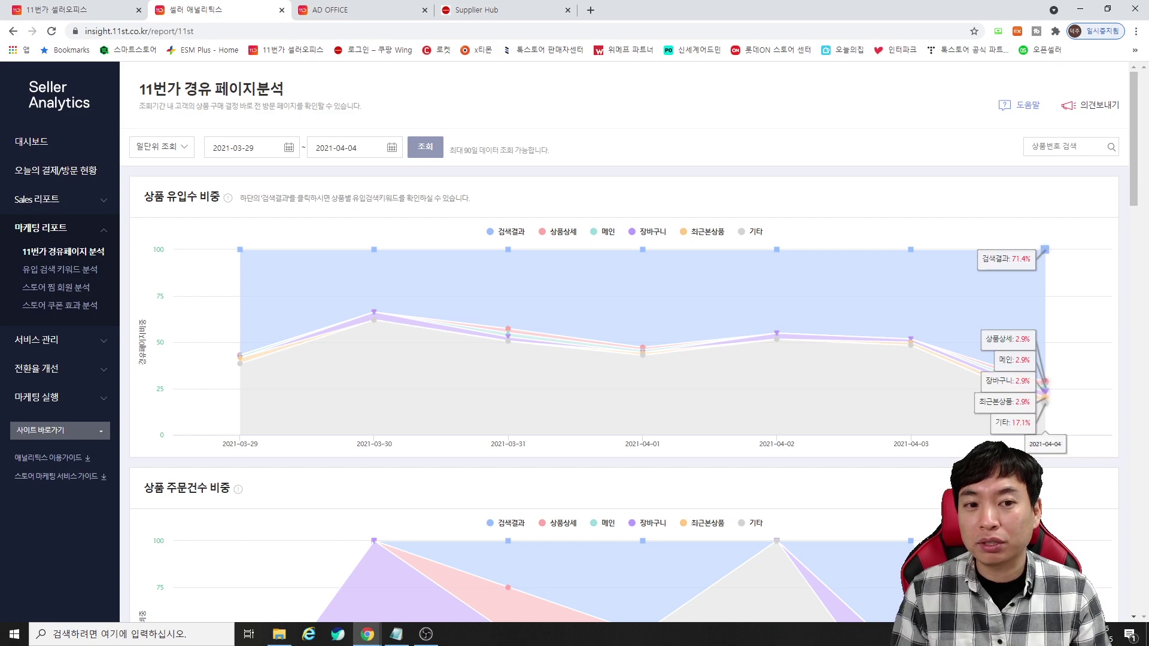
{"action": "key", "text": "alt+Tab"}
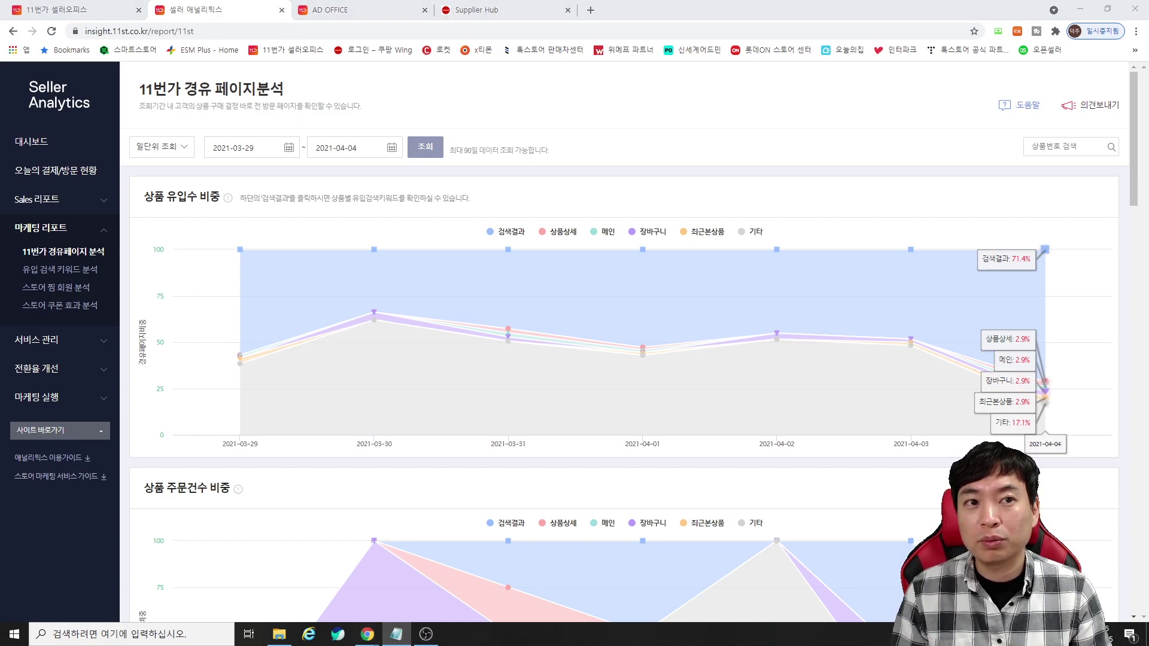
{"action": "left_click", "coordinate": [1095, 149]}
{"action": "key", "text": "ctrl+v"}
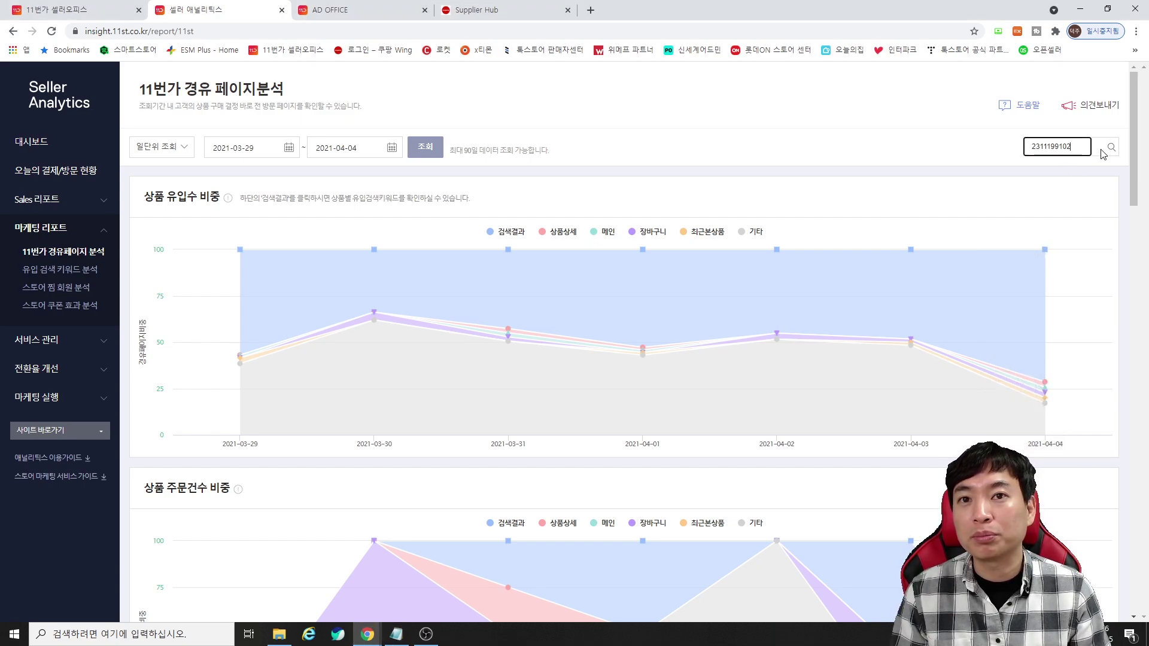
{"action": "left_click", "coordinate": [1109, 147]}
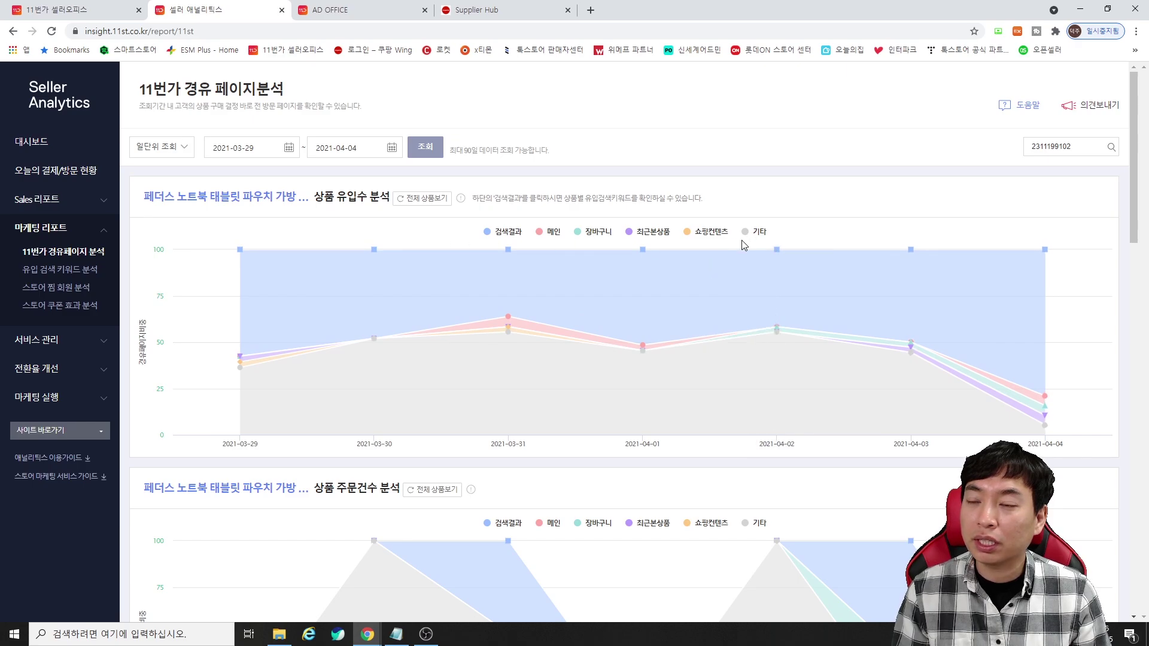
Examine the product's inflow and order-count charts by referral source, day by day, and return to its product number search
{"action": "left_click", "coordinate": [487, 234]}
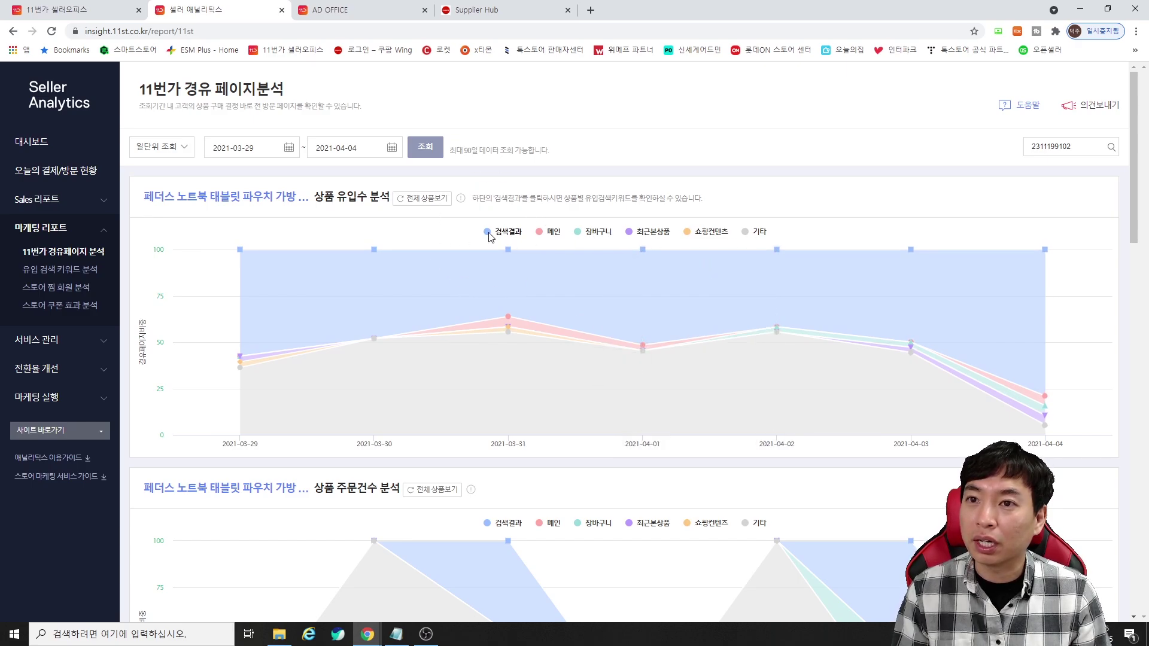
{"action": "left_click", "coordinate": [759, 233]}
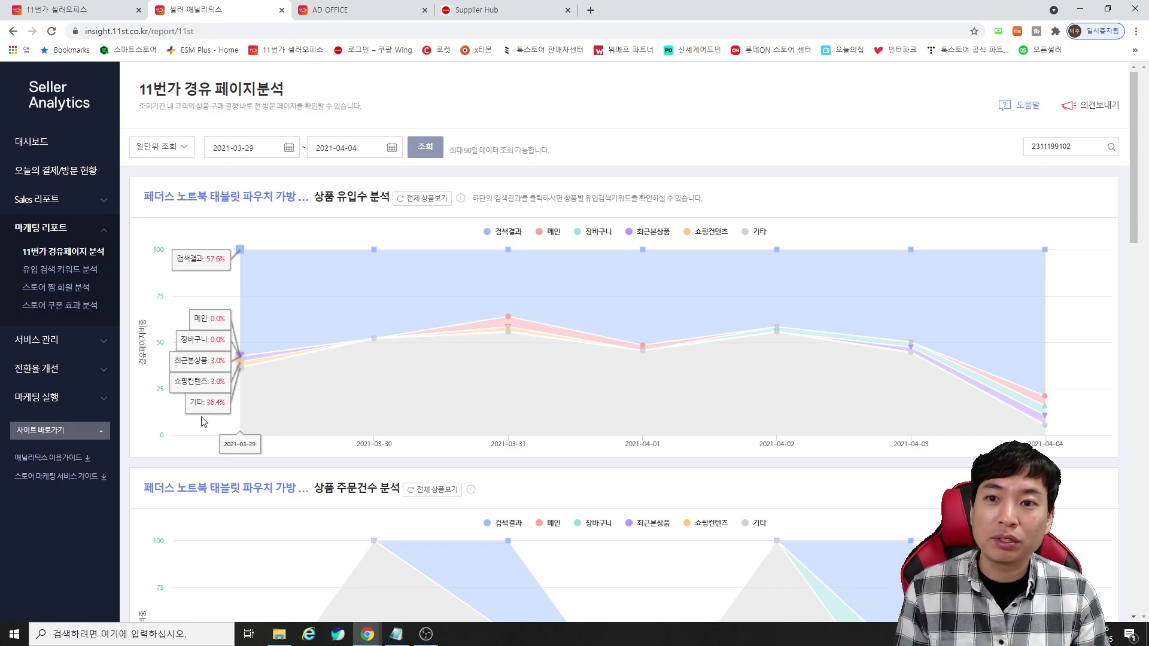
{"action": "scroll", "coordinate": [204, 422], "scroll_direction": "down", "scroll_amount": 5}
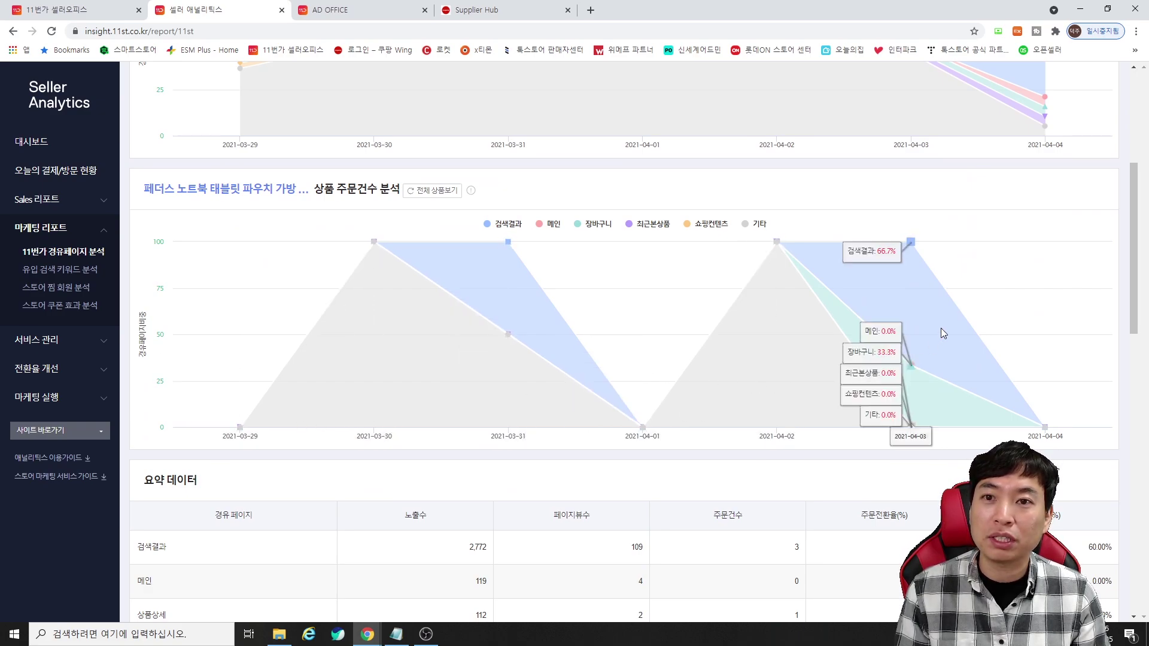
{"action": "scroll", "coordinate": [498, 363], "scroll_direction": "up", "scroll_amount": 4}
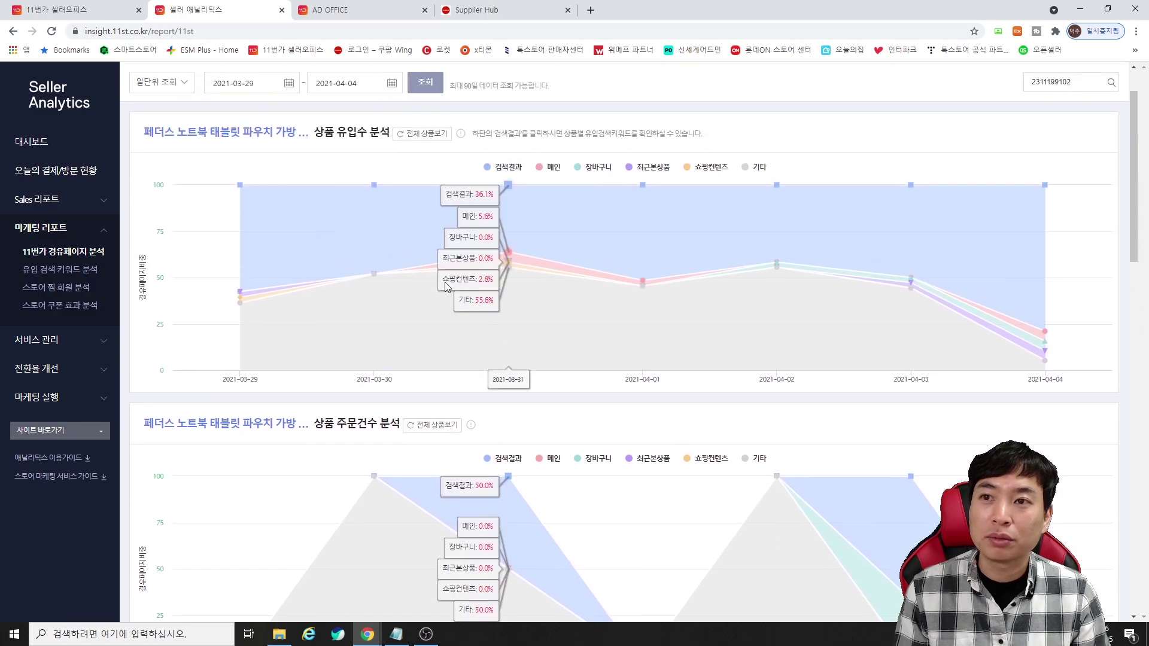
{"action": "scroll", "coordinate": [608, 424], "scroll_direction": "down", "scroll_amount": 3}
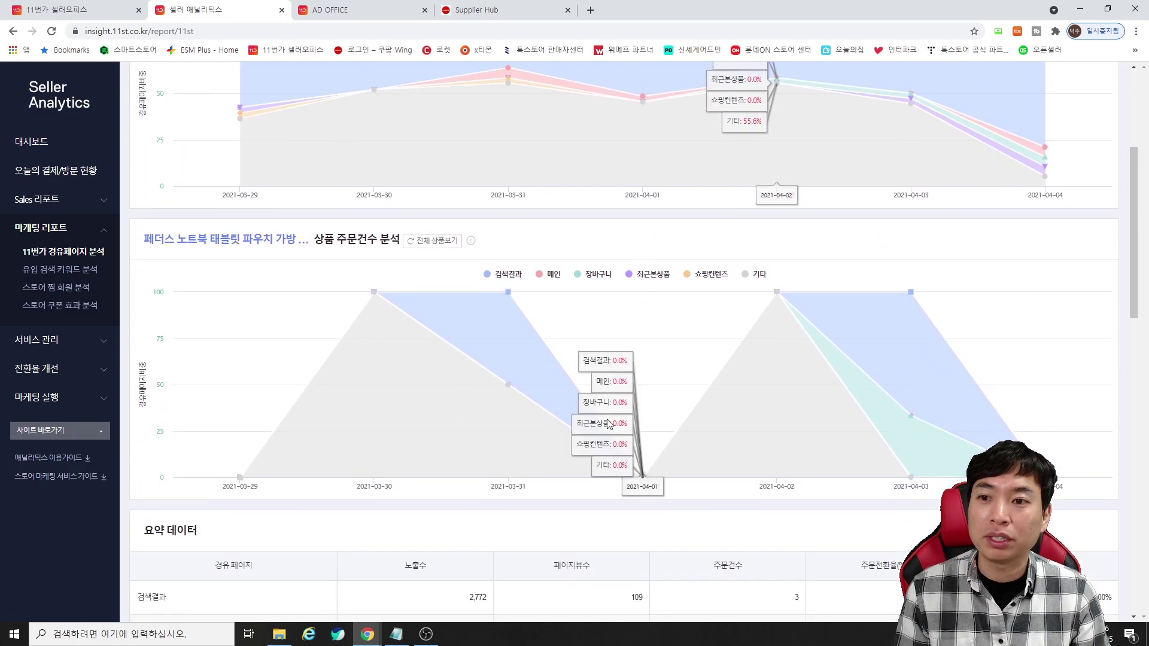
{"action": "scroll", "coordinate": [609, 423], "scroll_direction": "up", "scroll_amount": 5}
{"action": "left_click", "coordinate": [1050, 144]}
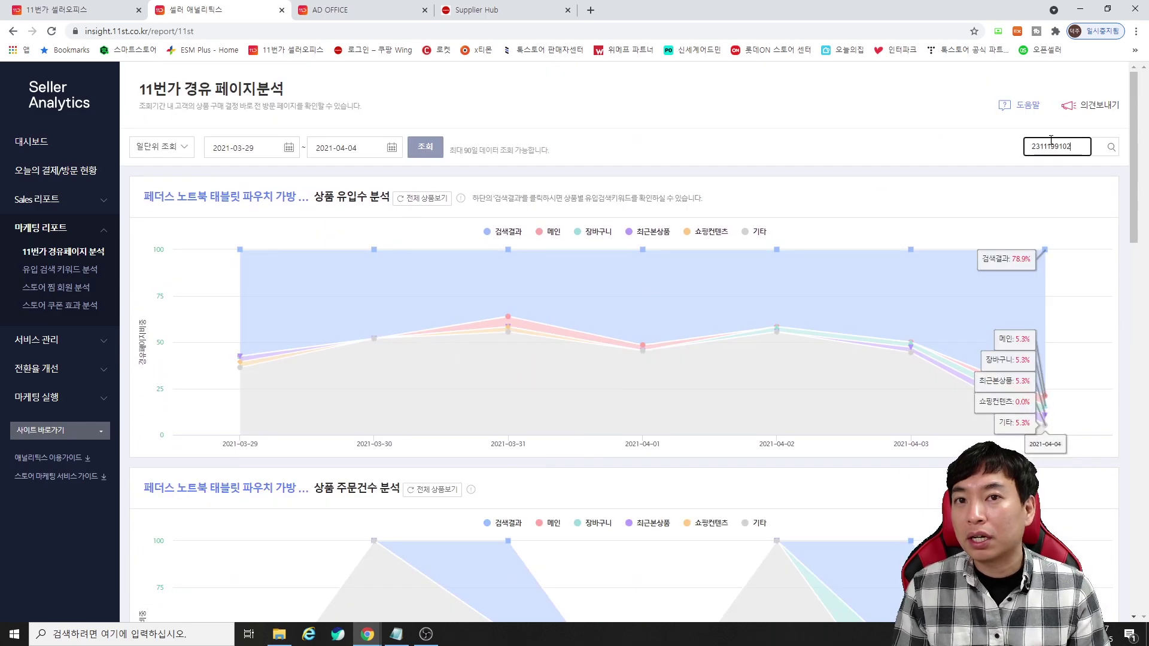
{"action": "left_click", "coordinate": [1109, 148]}
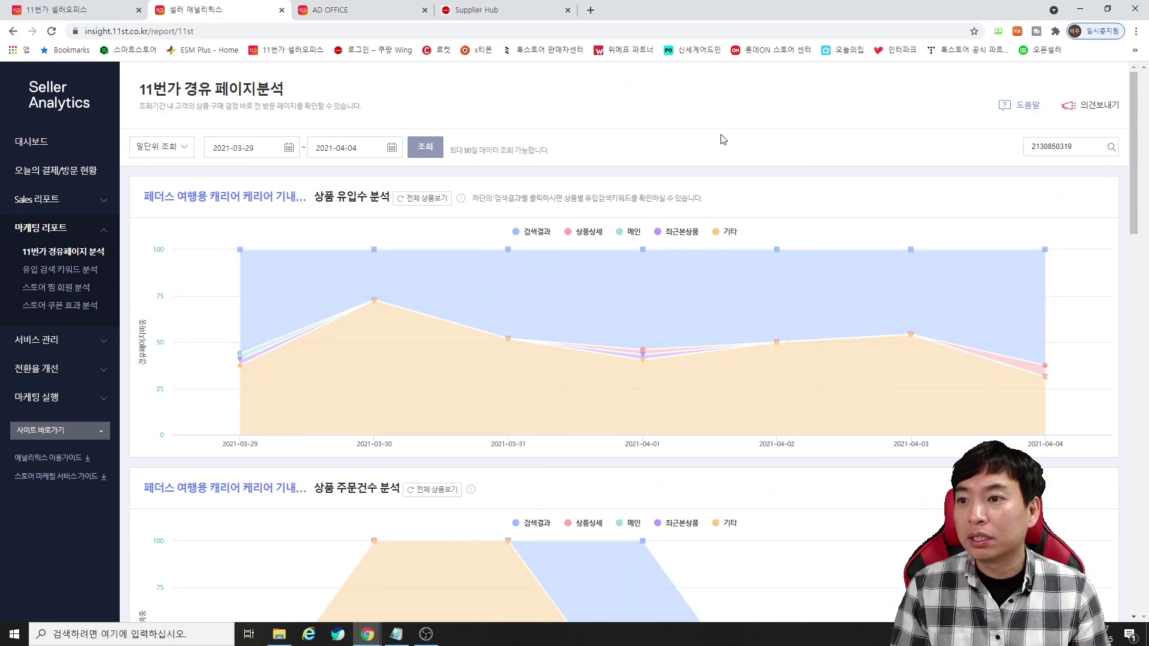
{"action": "scroll", "coordinate": [748, 162], "scroll_direction": "down", "scroll_amount": 2}
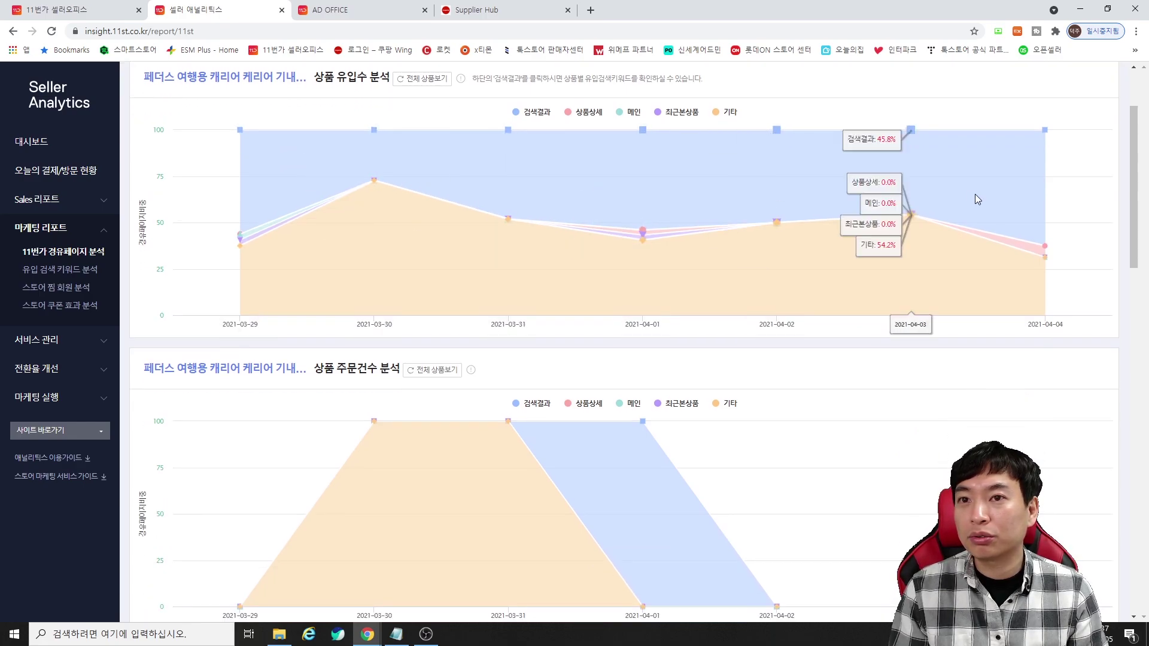
{"action": "scroll", "coordinate": [718, 239], "scroll_direction": "down", "scroll_amount": 3}
{"action": "scroll", "coordinate": [371, 270], "scroll_direction": "up", "scroll_amount": 2}
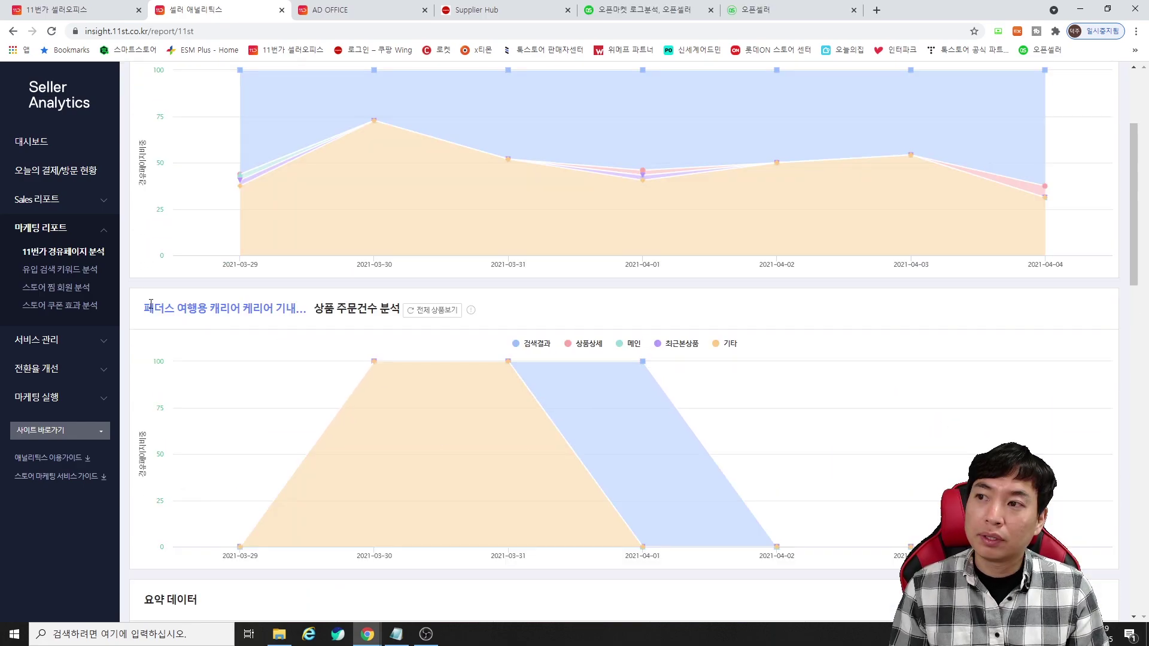
Open the 유입 검색 키워드 분석 report and query it for the 최근7일 period
{"action": "left_click", "coordinate": [66, 274]}
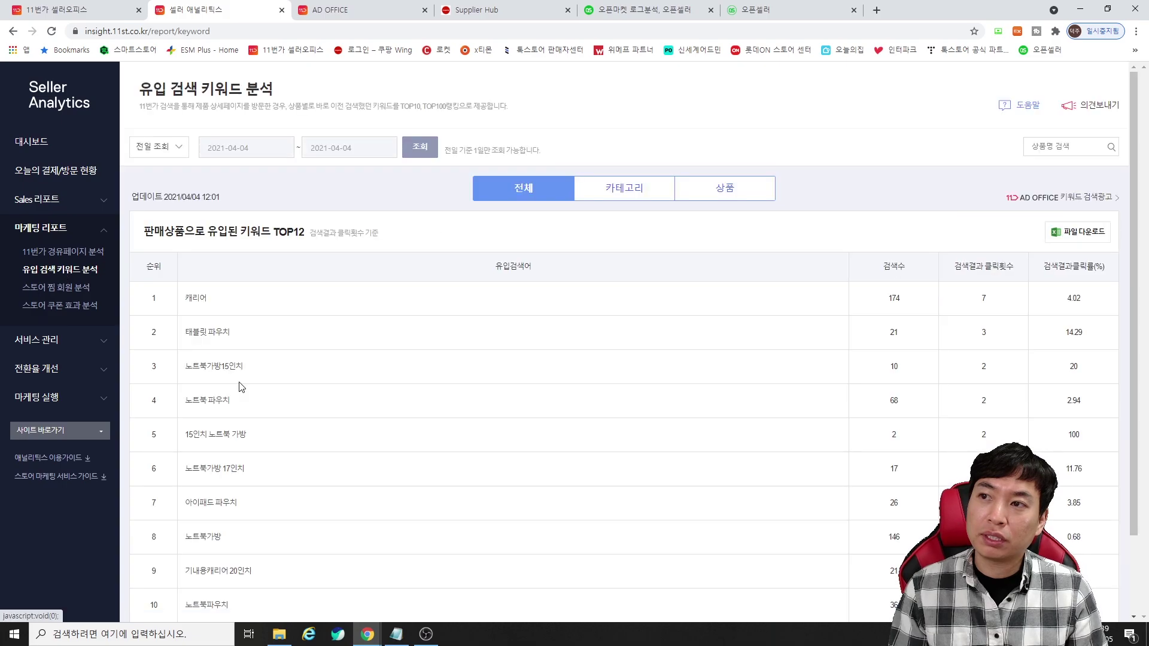
{"action": "left_click", "coordinate": [163, 154]}
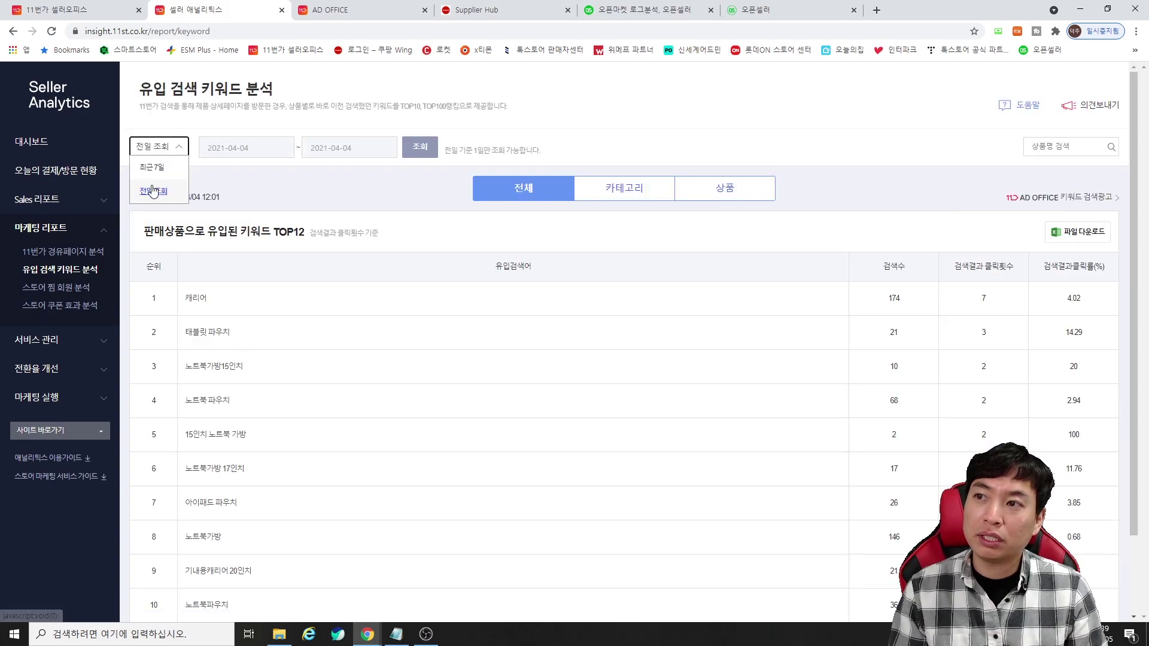
{"action": "left_click", "coordinate": [149, 186]}
{"action": "left_click", "coordinate": [436, 148]}
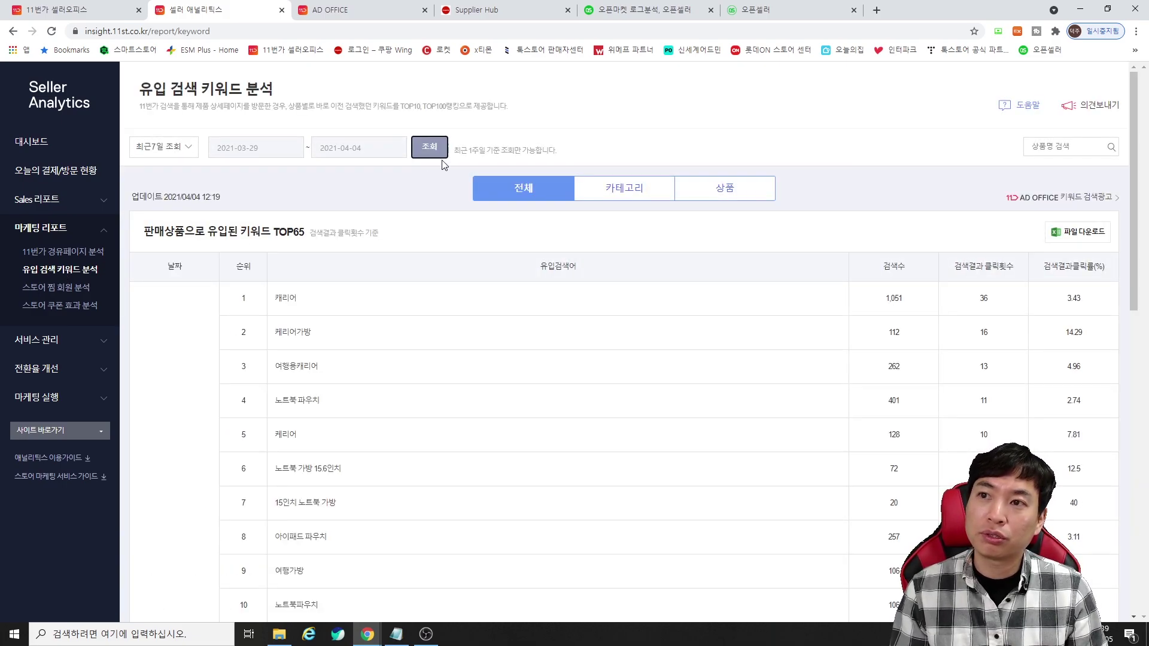
{"action": "left_click", "coordinate": [731, 201]}
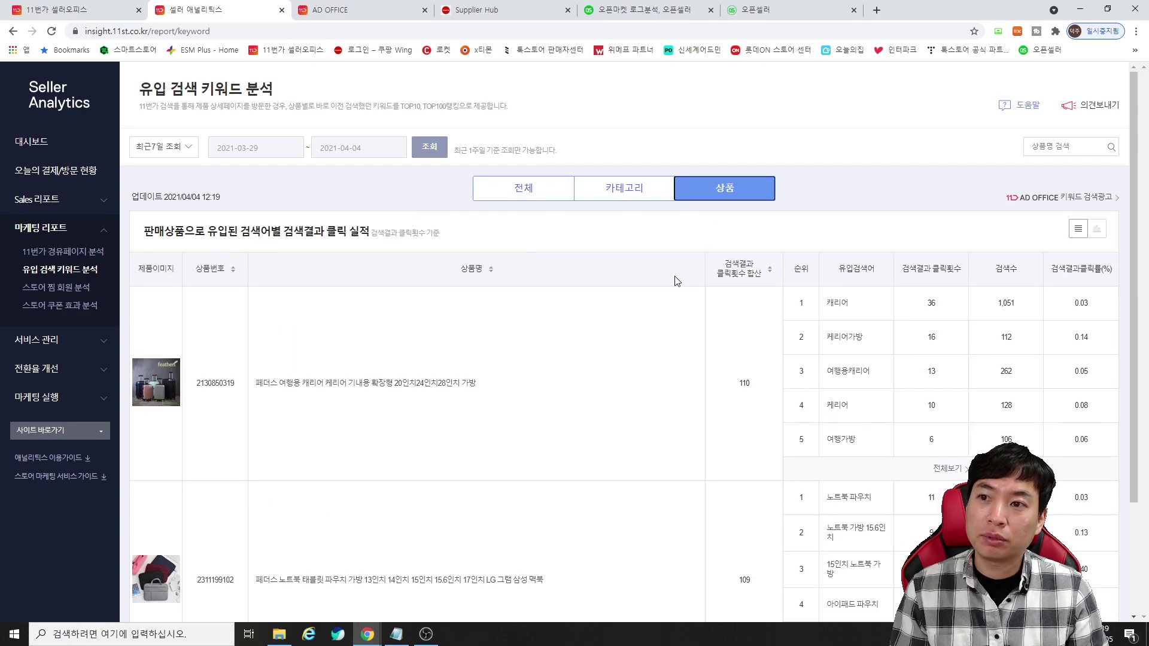
{"action": "scroll", "coordinate": [771, 288], "scroll_direction": "down", "scroll_amount": 2}
{"action": "scroll", "coordinate": [913, 384], "scroll_direction": "down", "scroll_amount": 1}
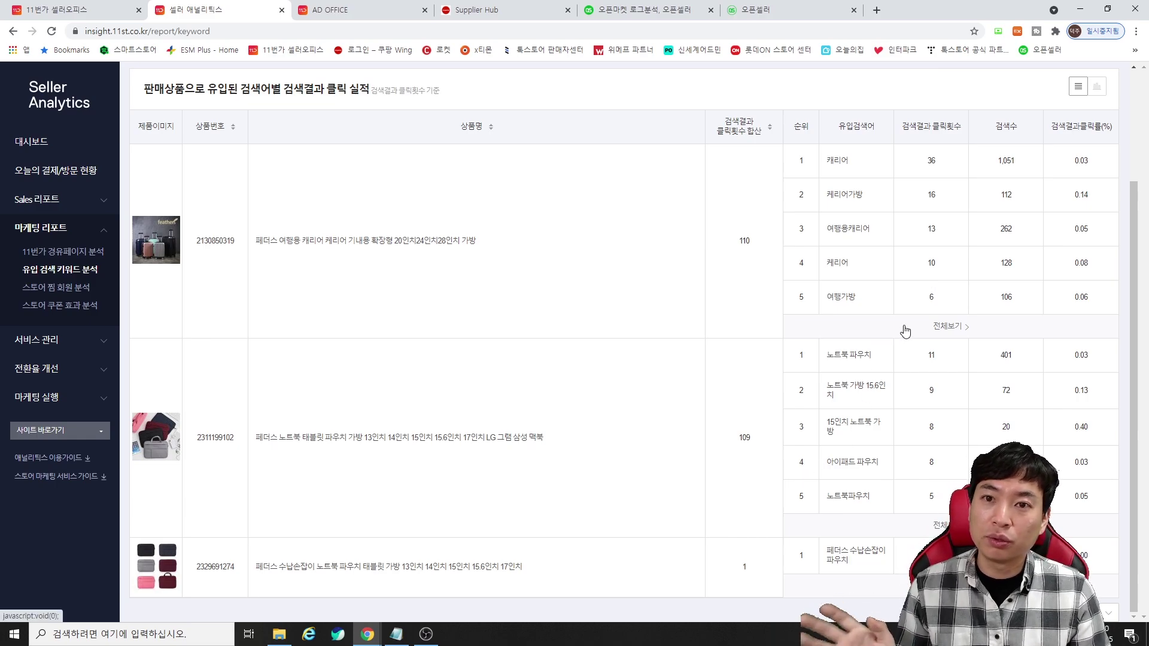
{"action": "left_click", "coordinate": [934, 328]}
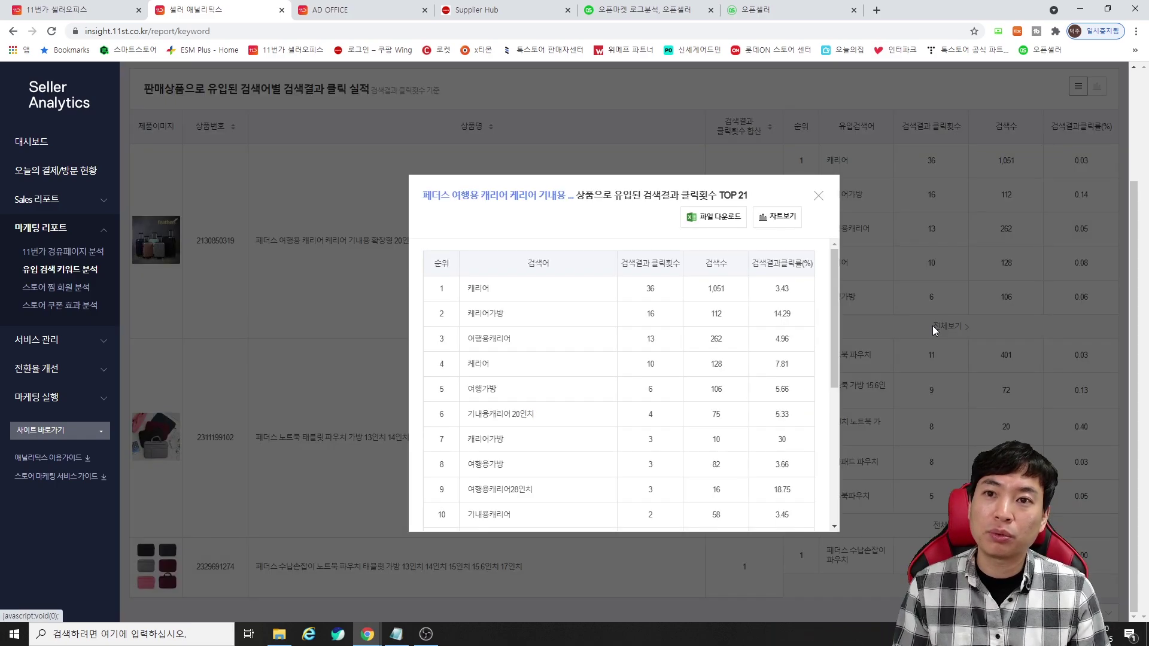
{"action": "scroll", "coordinate": [606, 353], "scroll_direction": "down", "scroll_amount": 5}
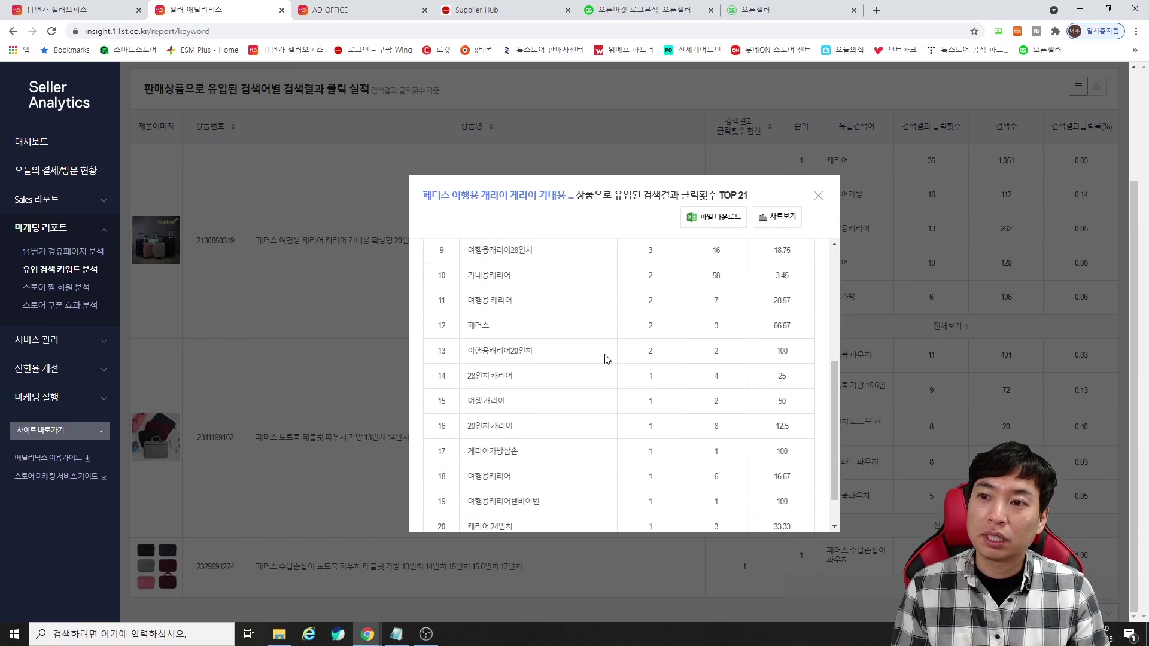
{"action": "scroll", "coordinate": [608, 356], "scroll_direction": "up", "scroll_amount": 5}
{"action": "left_click", "coordinate": [818, 196]}
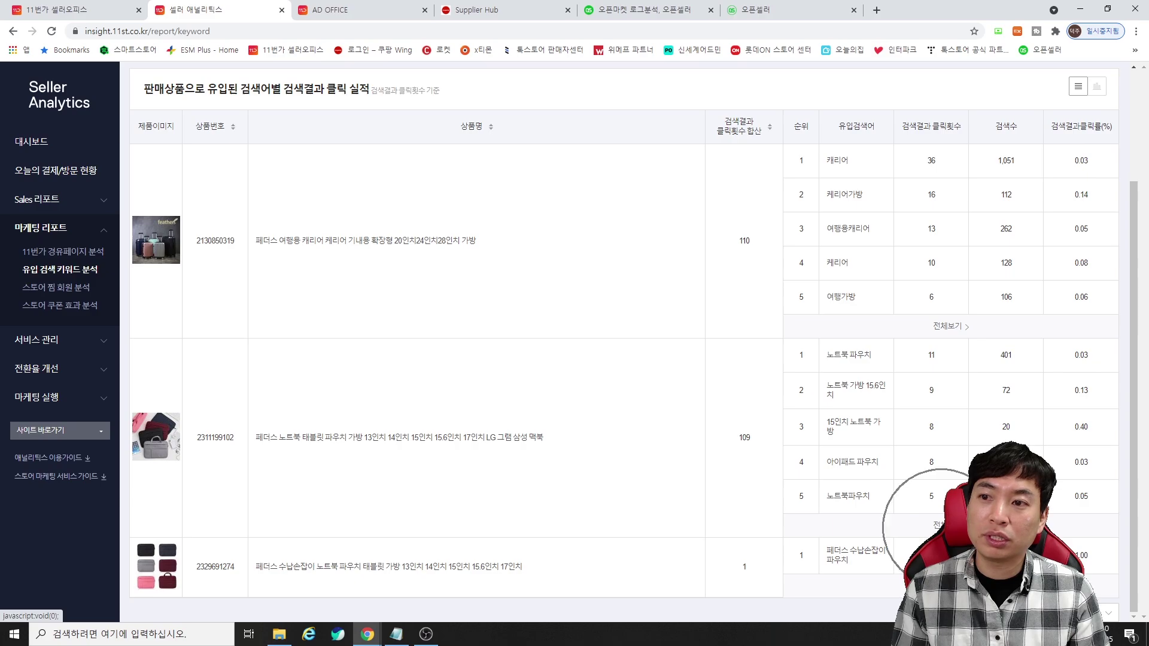
{"action": "left_click", "coordinate": [950, 525]}
{"action": "scroll", "coordinate": [595, 326], "scroll_direction": "down", "scroll_amount": 3}
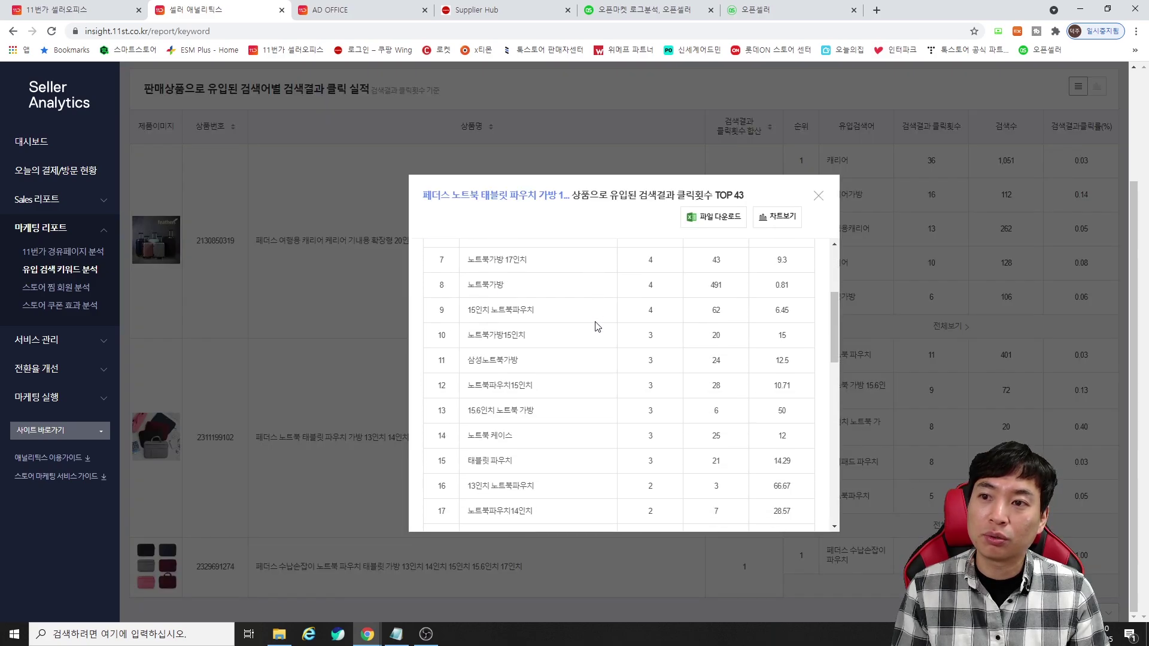
{"action": "scroll", "coordinate": [601, 323], "scroll_direction": "up", "scroll_amount": 3}
{"action": "left_click", "coordinate": [817, 197]}
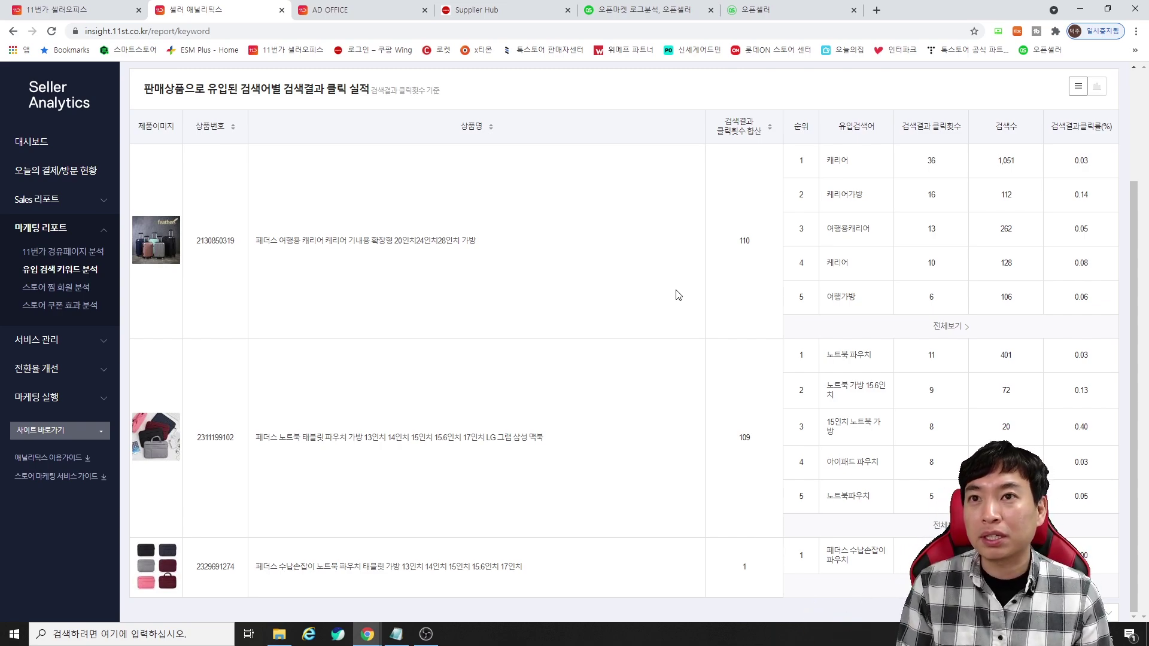
Check the 11번가 유입경로 list in Openseller and the keyword-based 판매분석 statistics in Naver Smart Store Center
{"action": "left_click", "coordinate": [737, 17]}
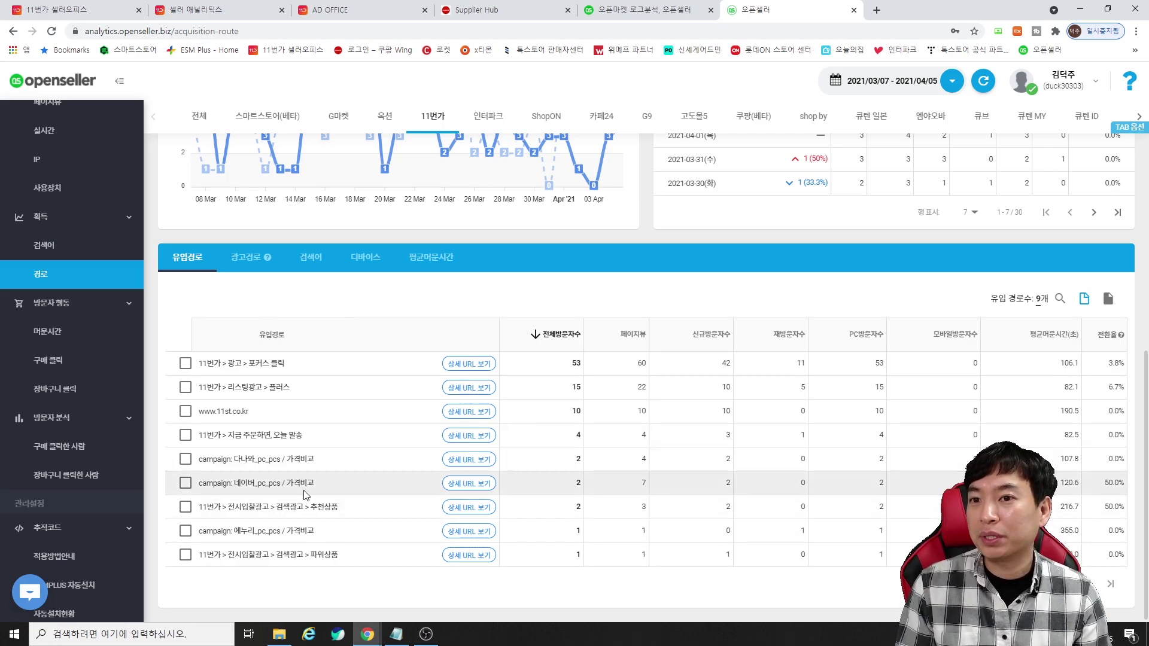
{"action": "left_click", "coordinate": [876, 12]}
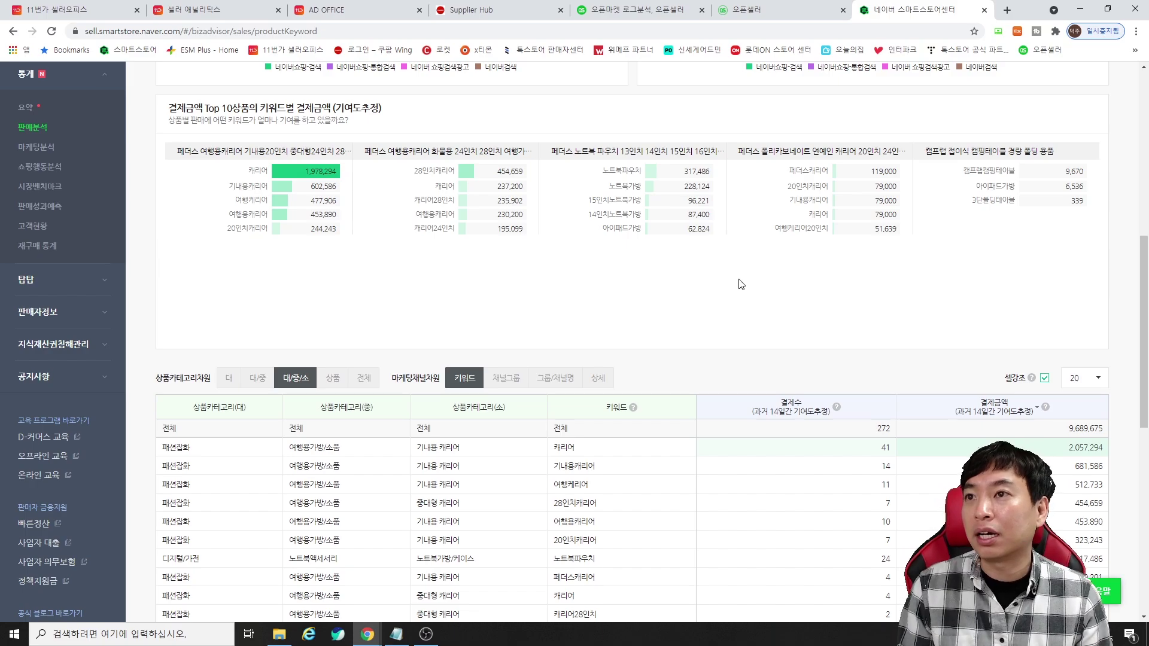
Return to Seller Analytics and reopen the 11번가 경유페이지 분석 report
{"action": "left_click", "coordinate": [249, 11]}
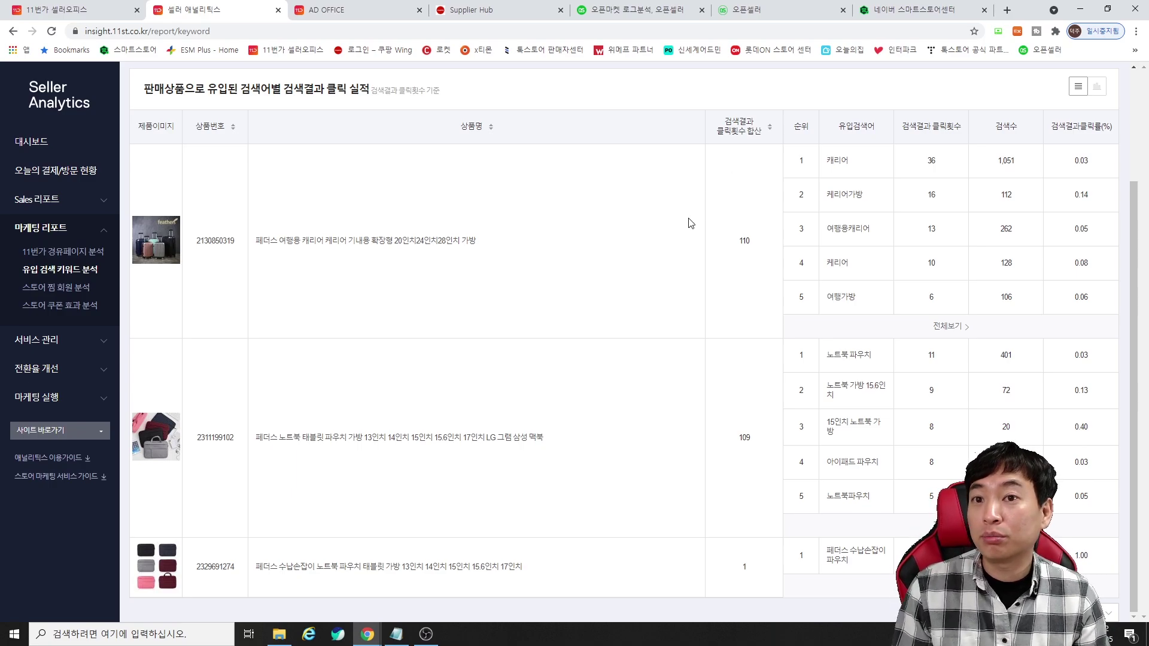
{"action": "left_click", "coordinate": [76, 258]}
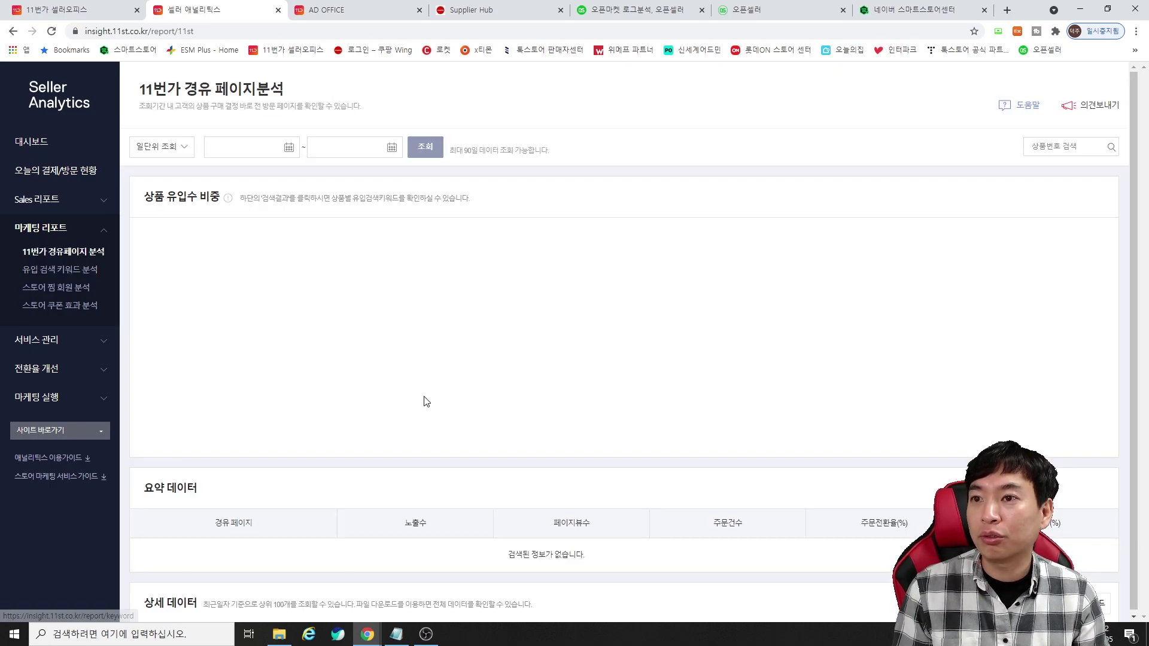